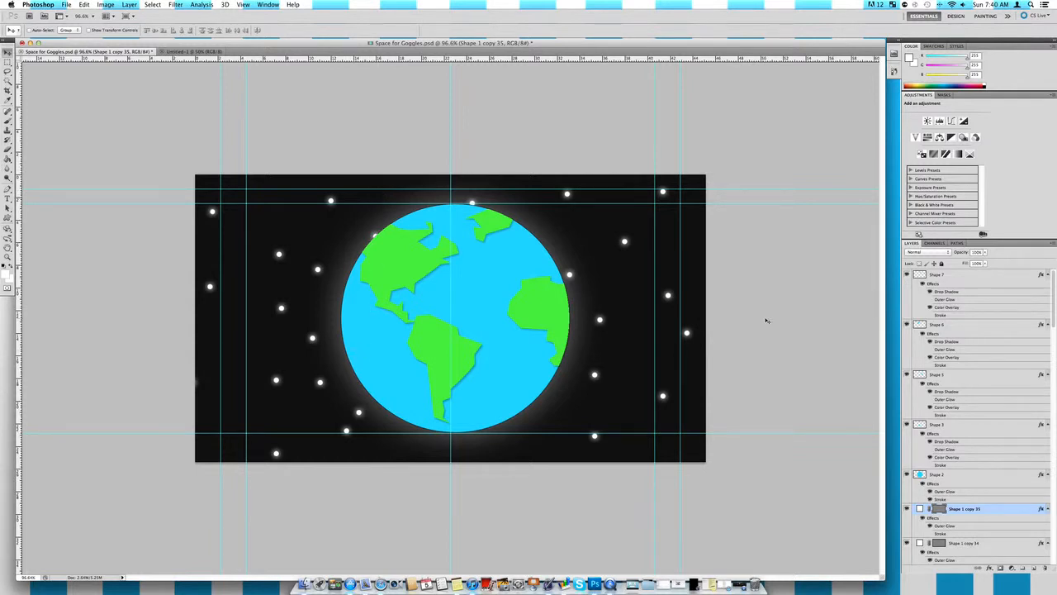
- Look through the layer stack of Space for Goggles.psd and switch to the blank Untitled-1 document
scroll(1043, 443, down, 10)
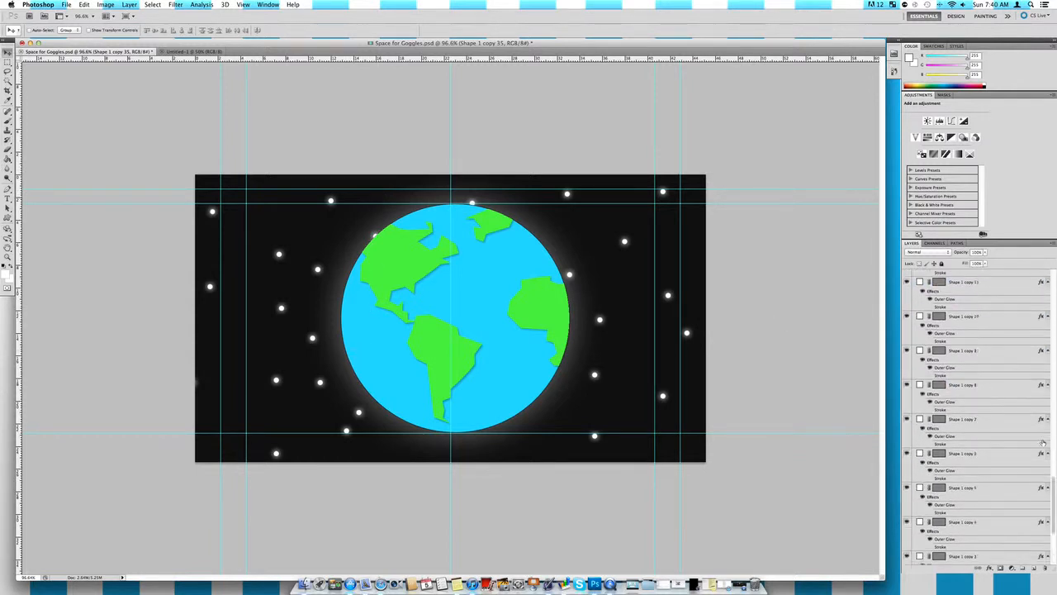
scroll(971, 383, up, 10)
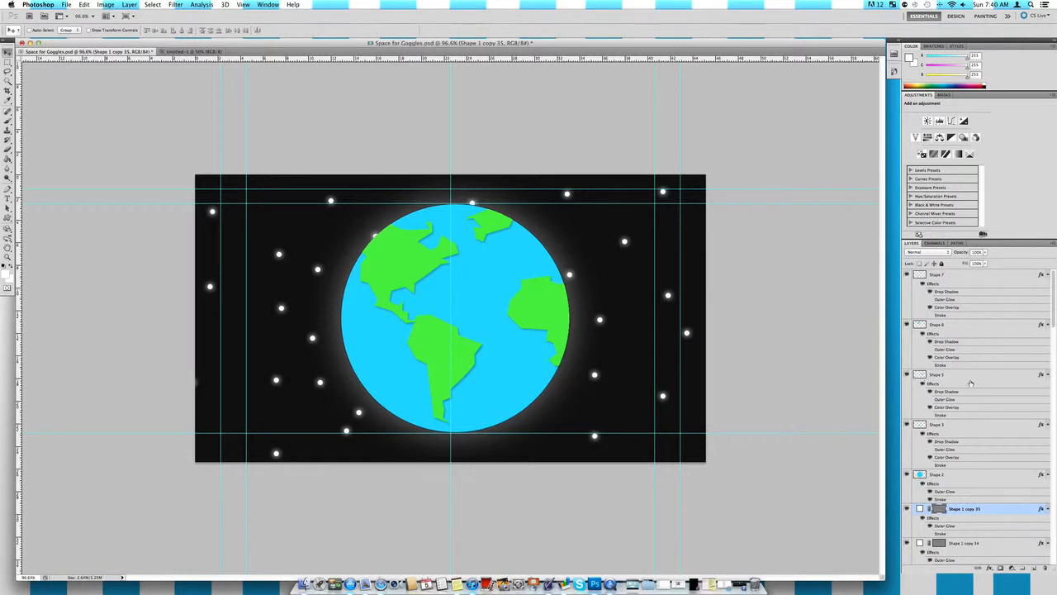
click(207, 51)
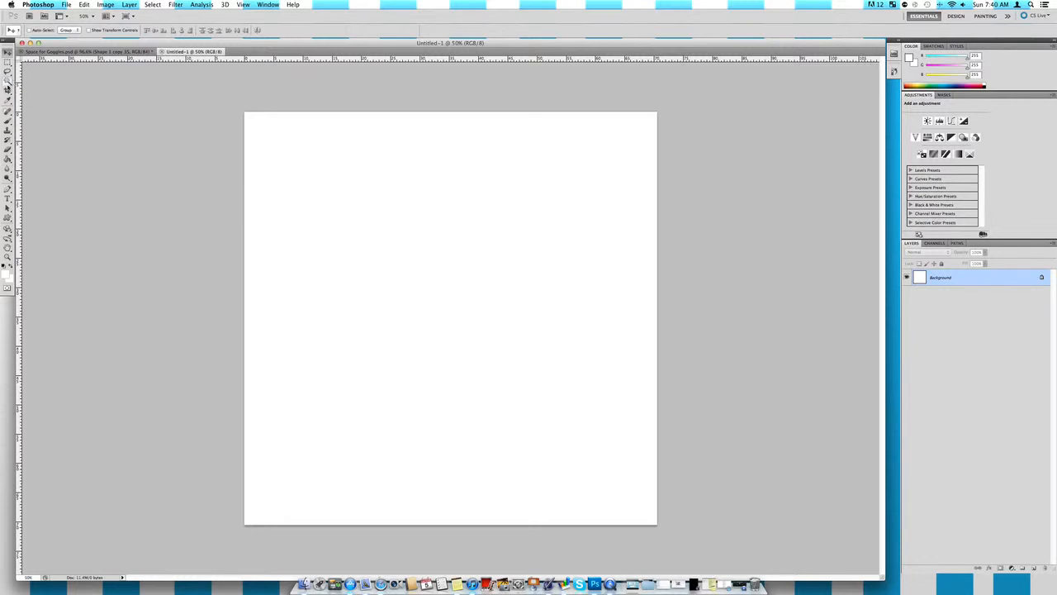
- Examine the variants in the selection, crop, brush and eraser tool groups and the available File and Edit commands
click(7, 84)
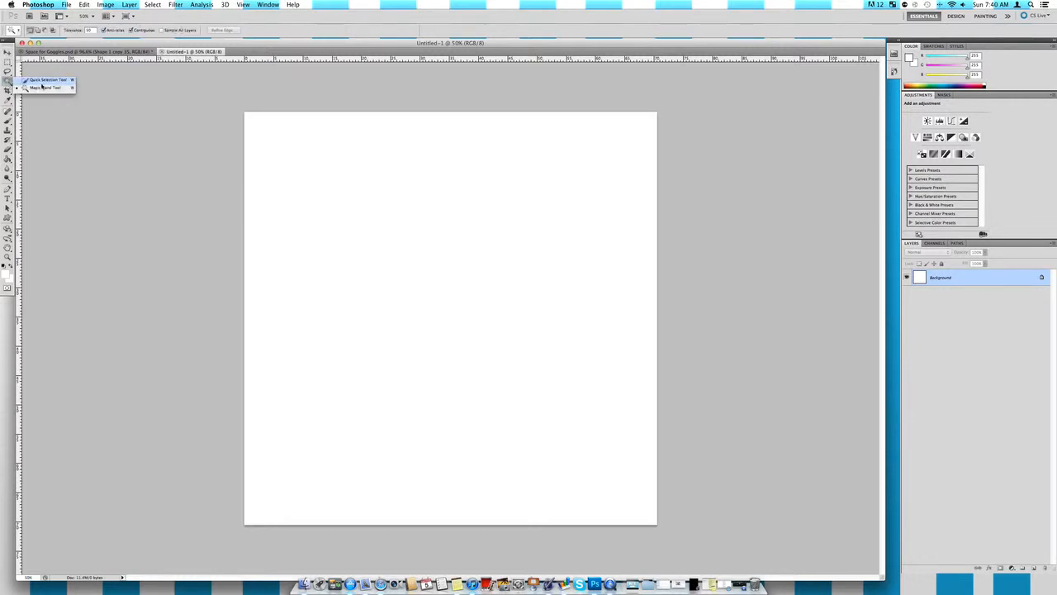
click(8, 90)
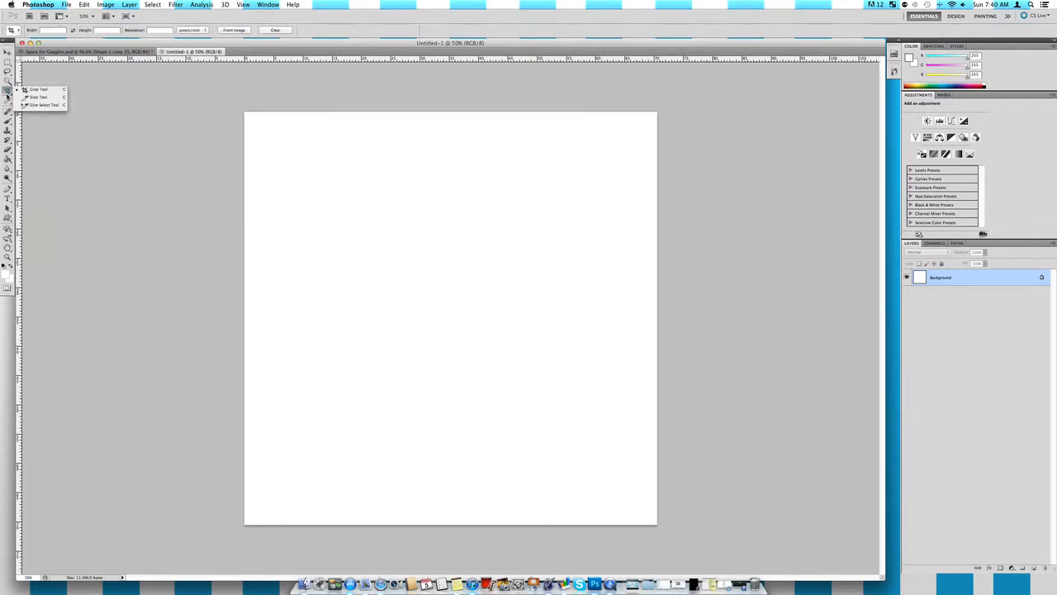
click(15, 95)
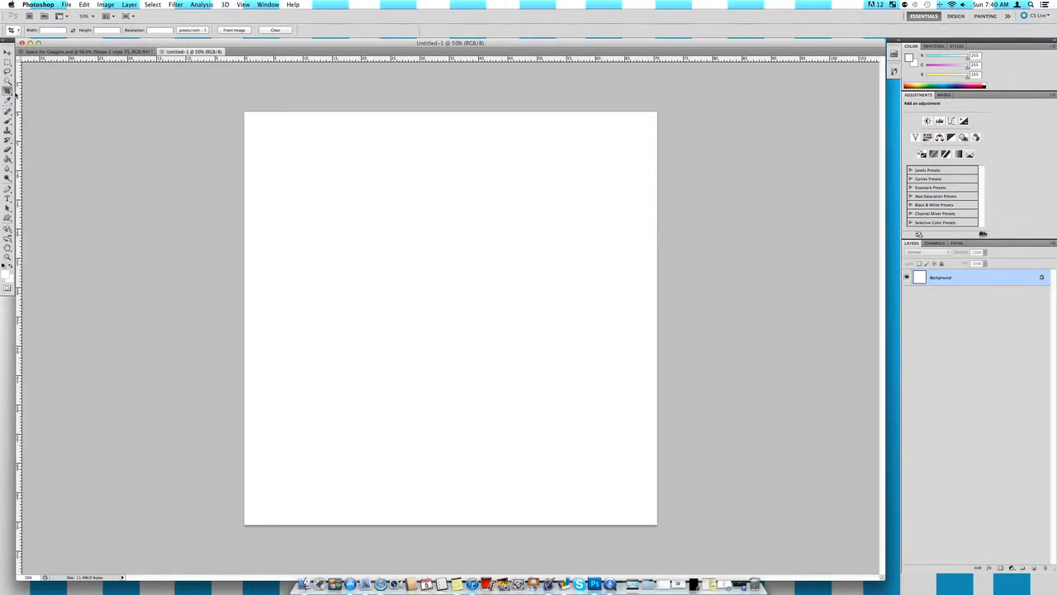
click(8, 122)
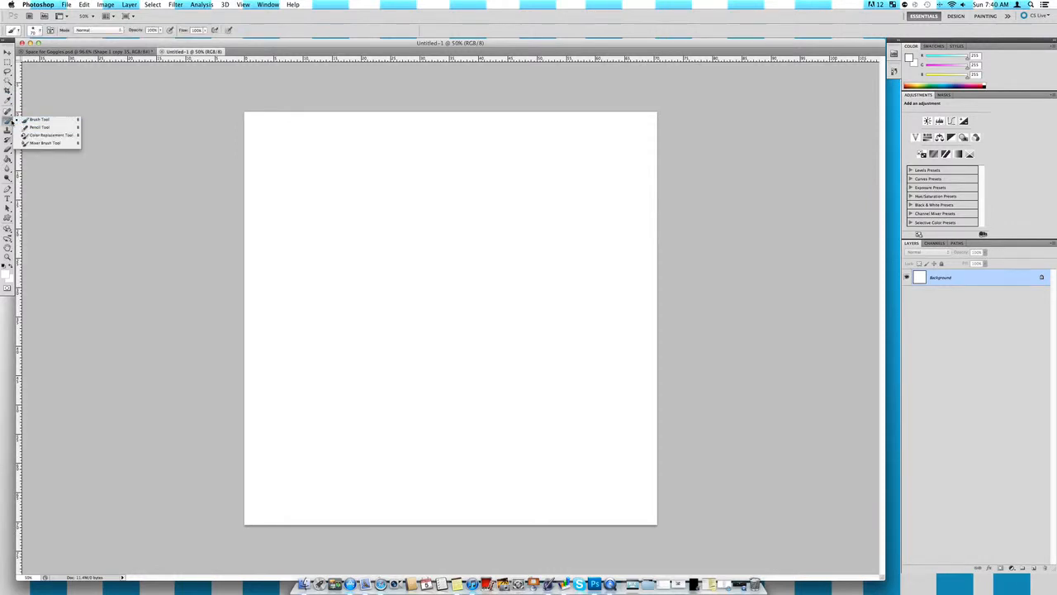
click(8, 123)
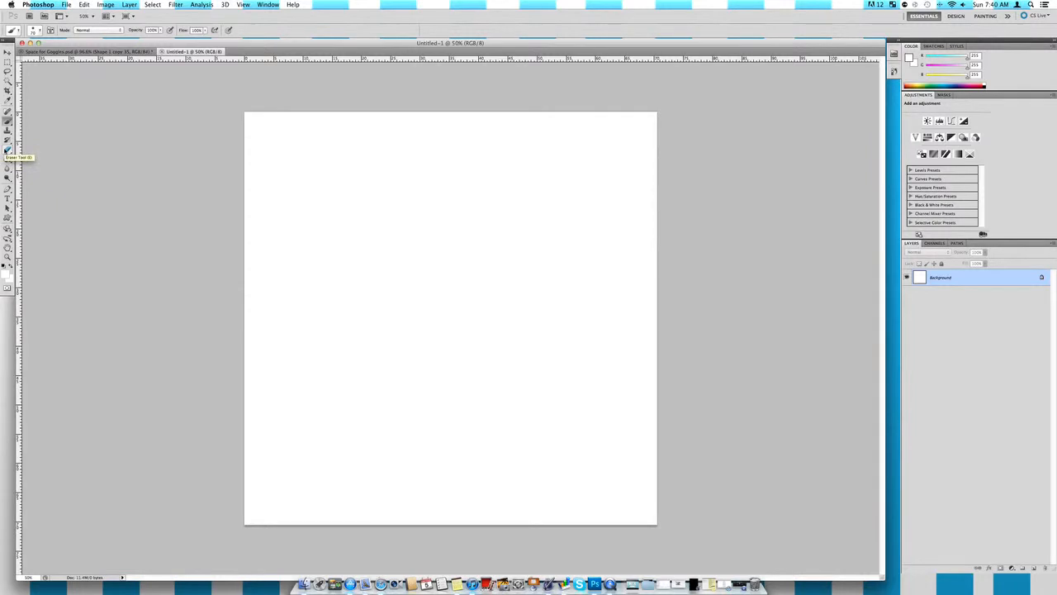
drag(8, 150, 47, 165)
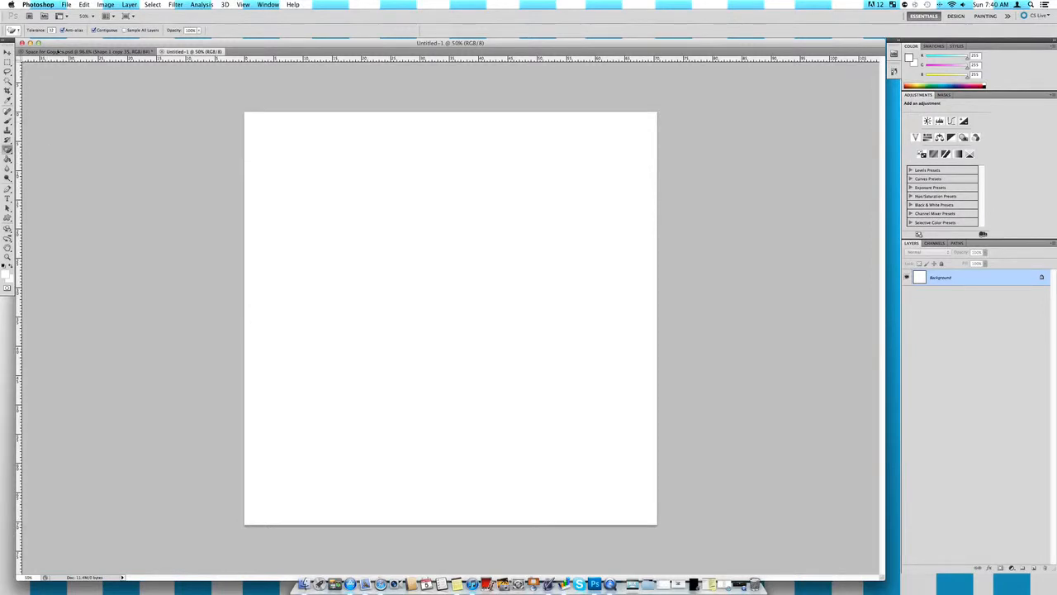
click(8, 53)
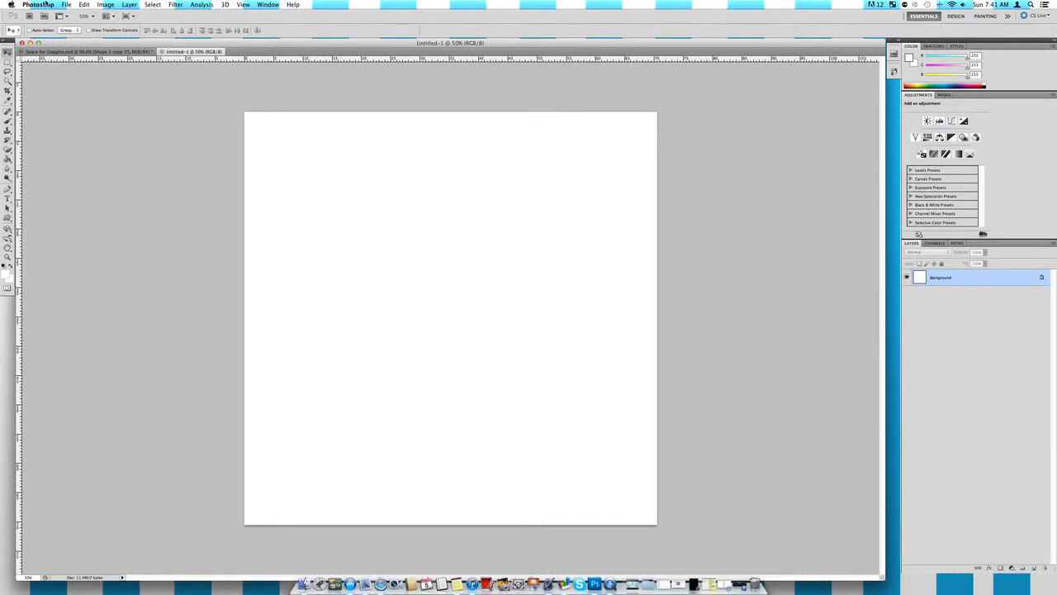
click(66, 4)
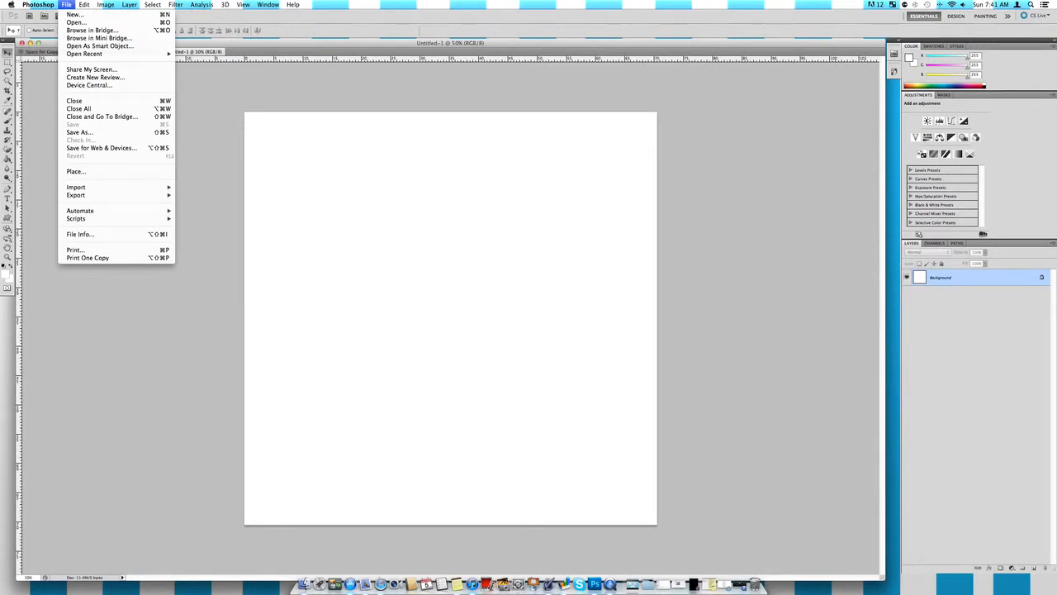
mouse_move(84, 4)
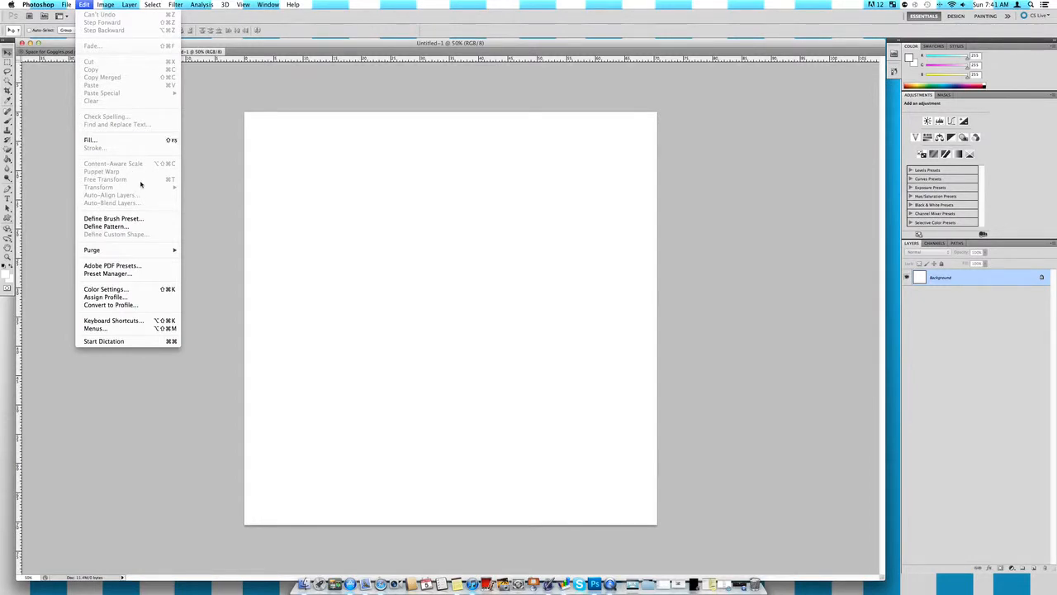
click(66, 207)
- Set the shape color to black (#000000) and draw a large rectangle in the middle of the canvas with the Rectangle tool
click(8, 218)
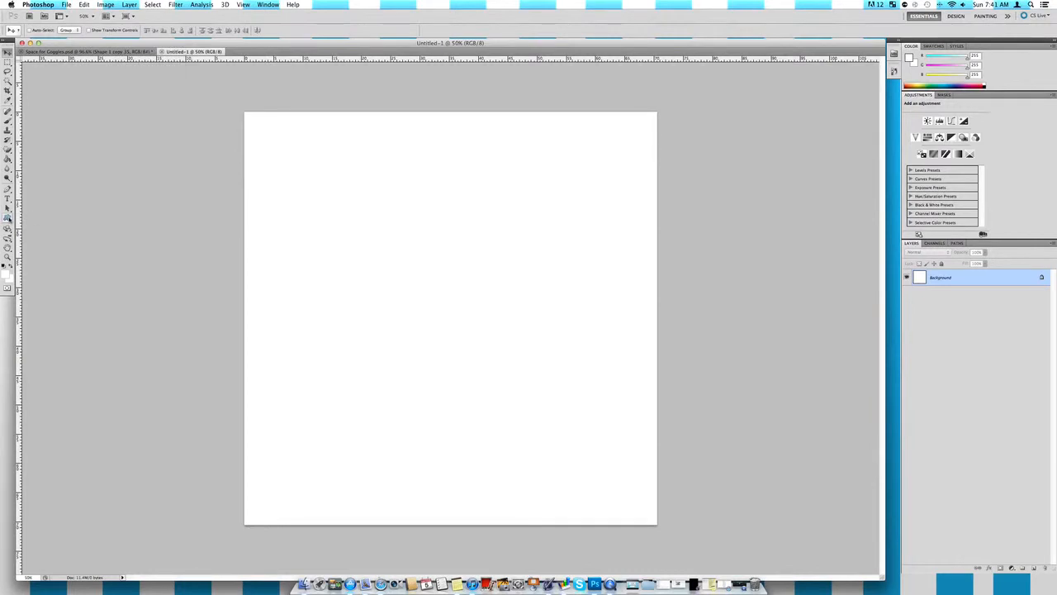
click(42, 215)
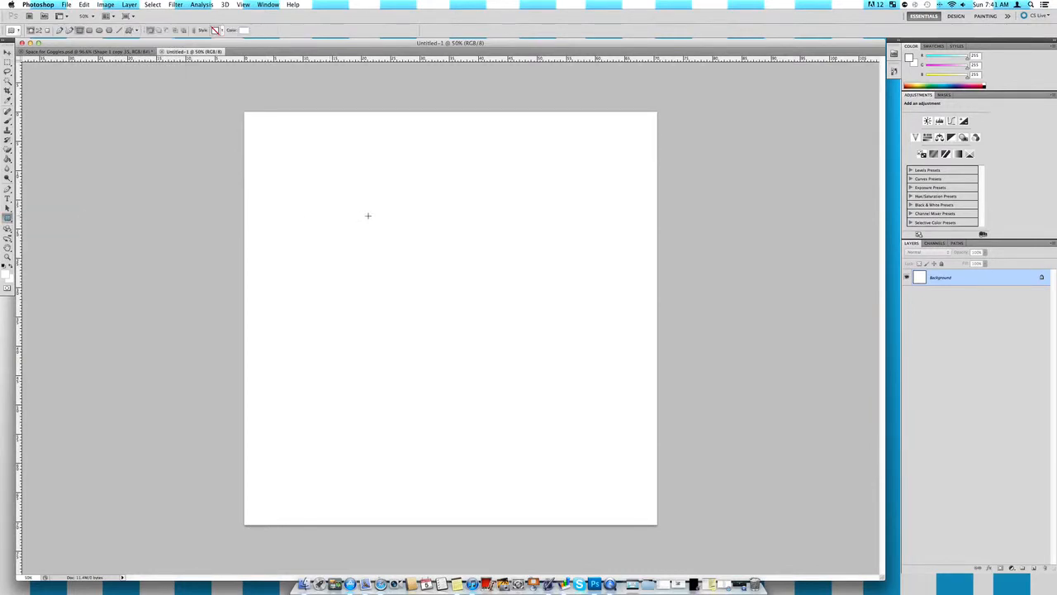
click(243, 30)
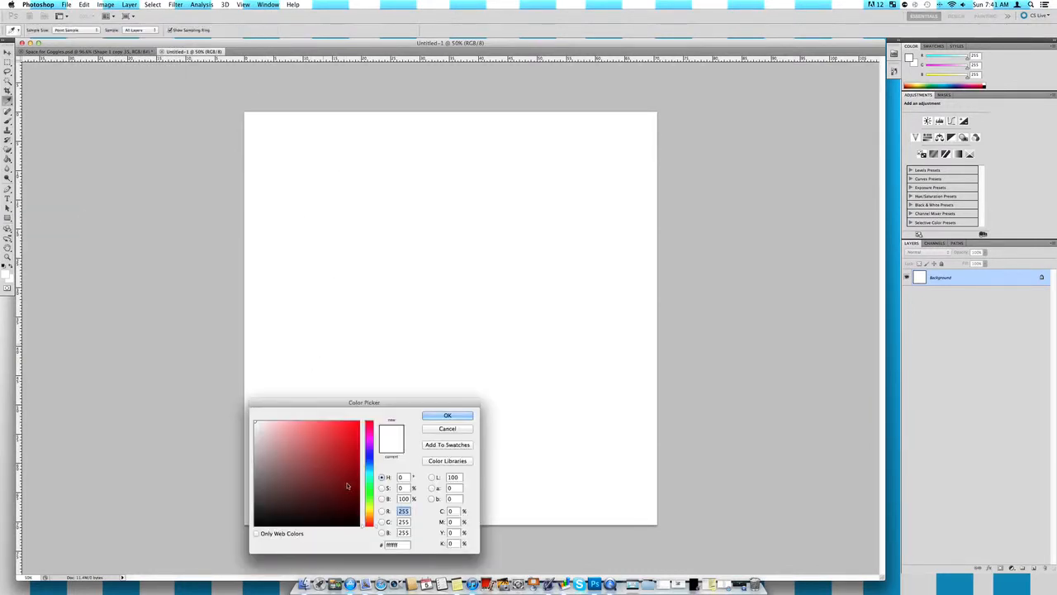
drag(345, 479, 370, 540)
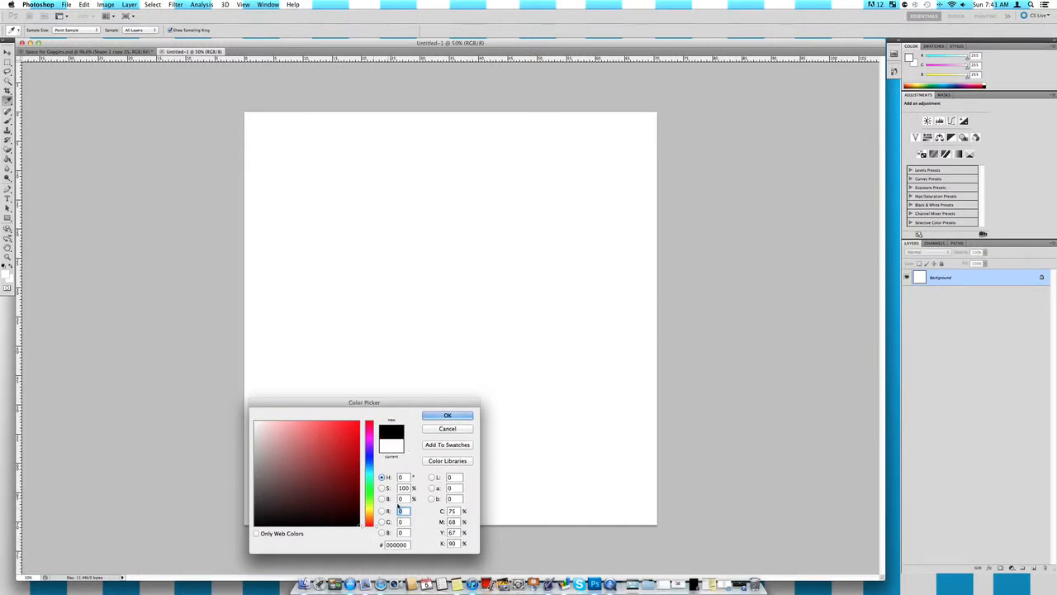
click(449, 416)
drag(305, 213, 589, 467)
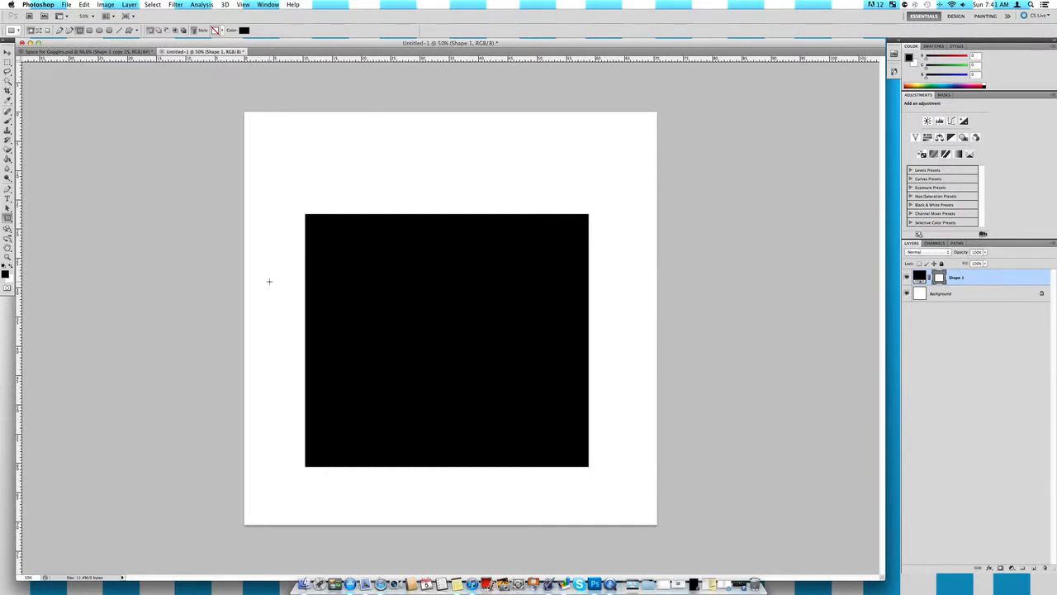
- Start a Free Transform on the black rectangle and scale it to about 89% width and 120% height
click(84, 4)
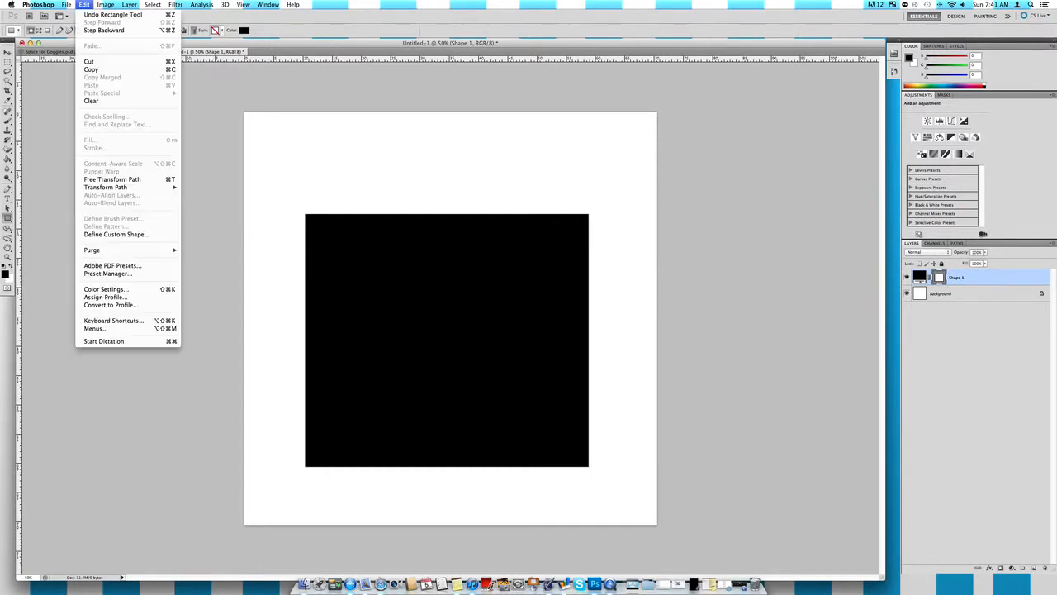
click(138, 183)
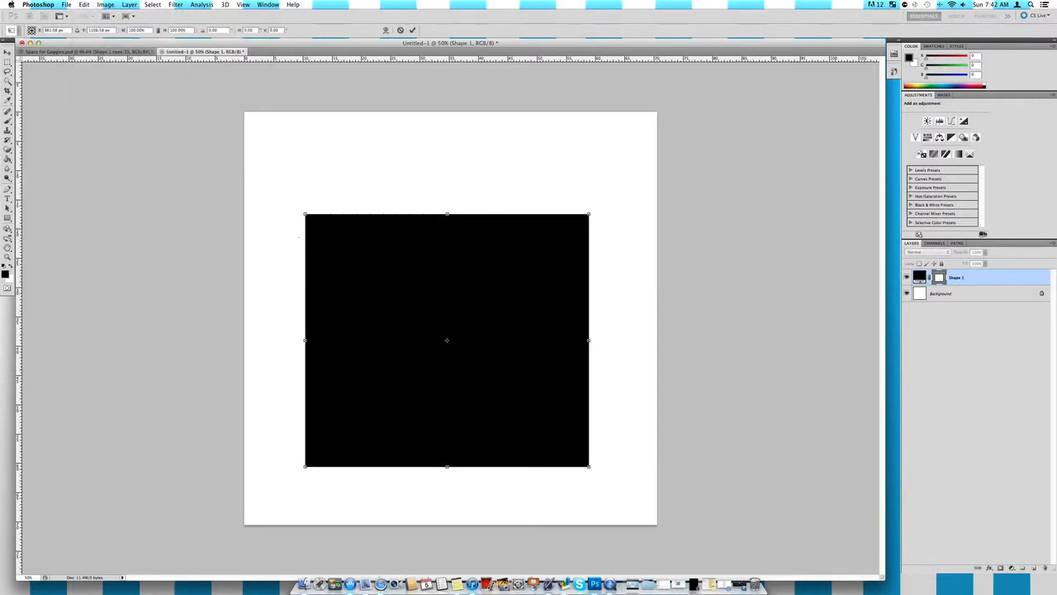
drag(305, 213, 355, 248)
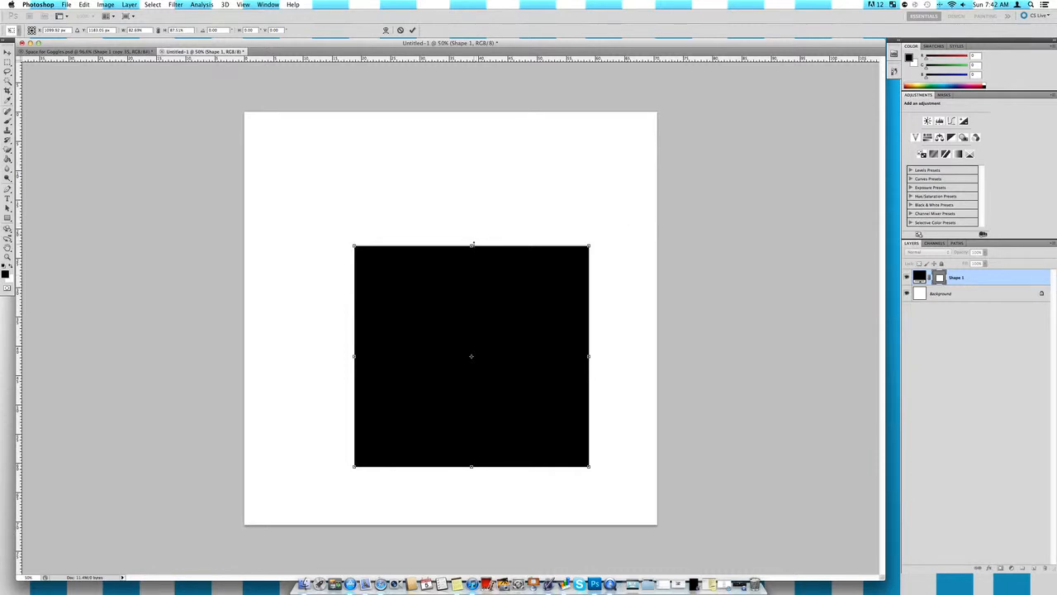
mouse_move(473, 244)
mouse_down()
mouse_move(476, 161)
mouse_move(471, 236)
mouse_up()
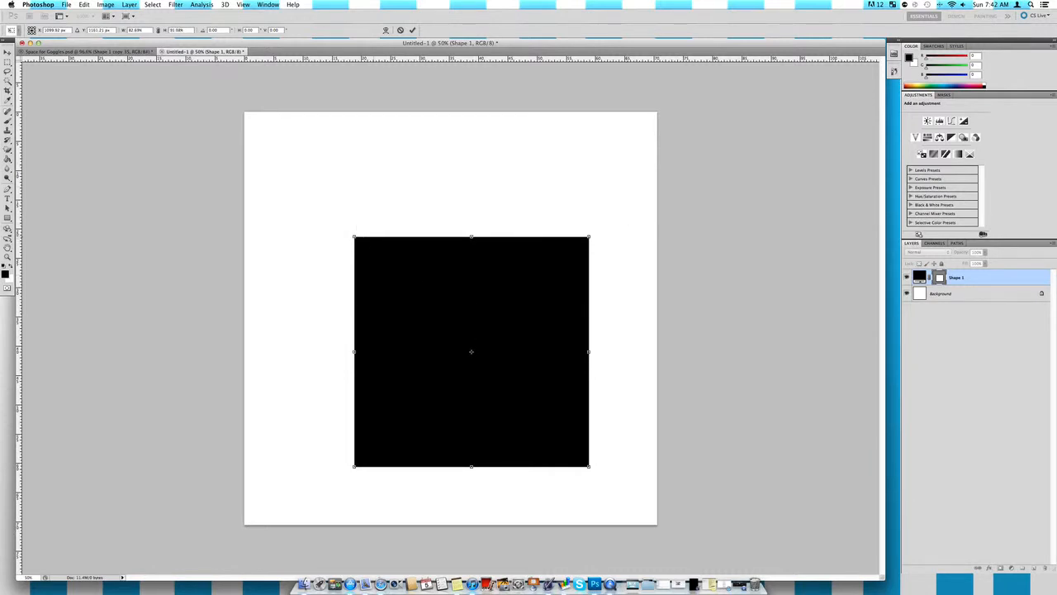
drag(354, 237, 333, 163)
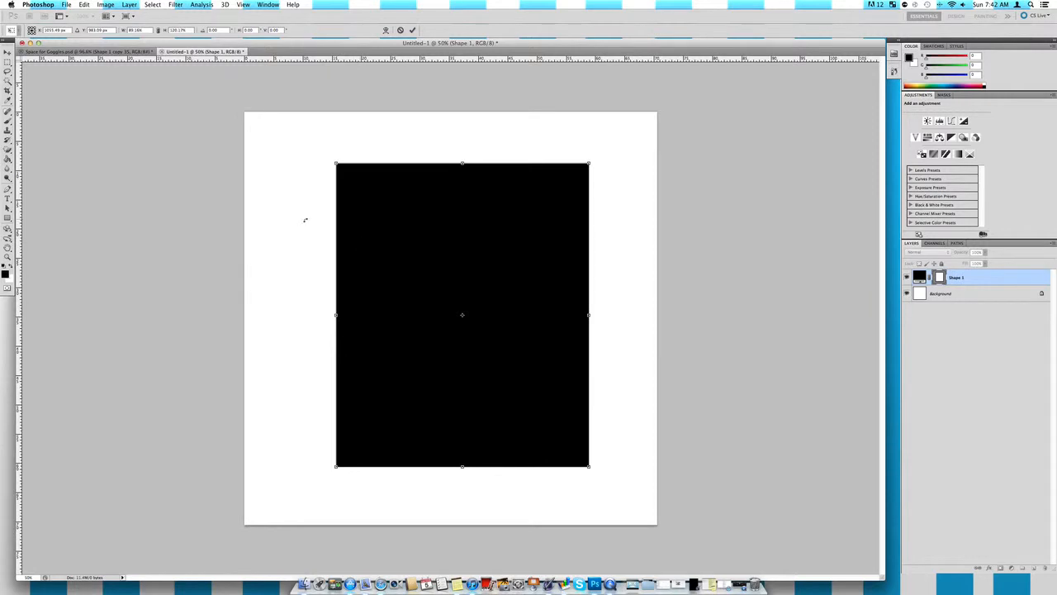
- Move the rectangle slightly up and left, shift its reference point near the center, and rotate it freely
drag(313, 156, 349, 200)
mouse_move(471, 256)
mouse_down()
mouse_move(421, 239)
mouse_move(468, 243)
mouse_up()
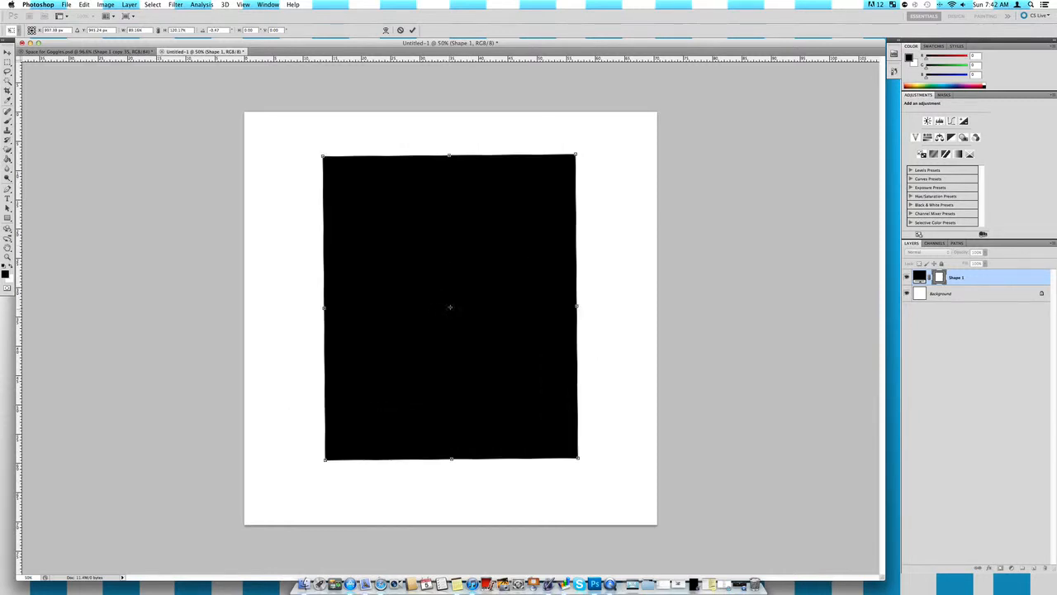
drag(613, 258, 346, 335)
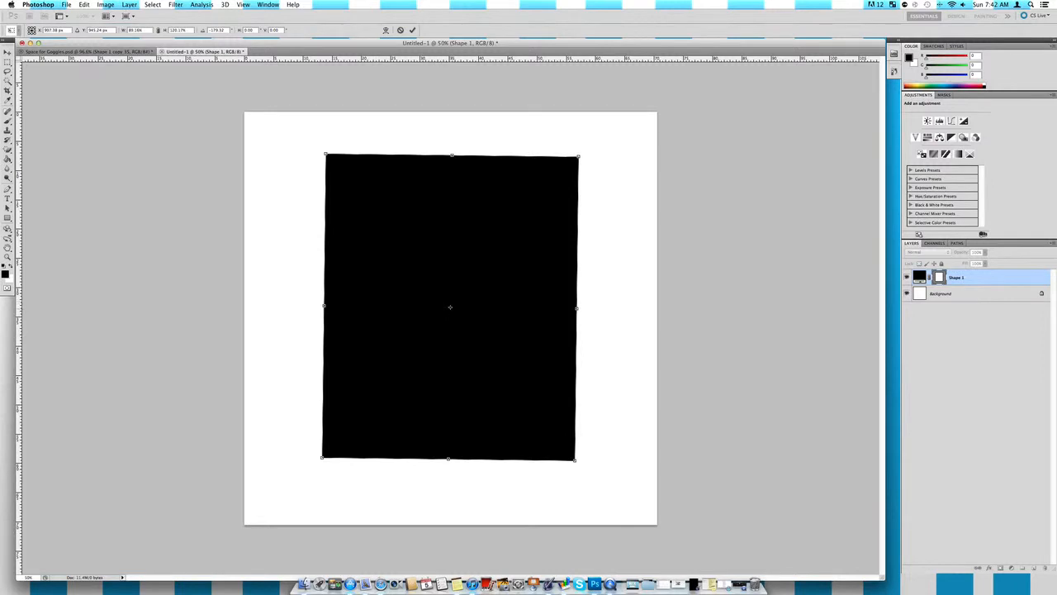
drag(450, 307, 372, 302)
drag(601, 242, 446, 298)
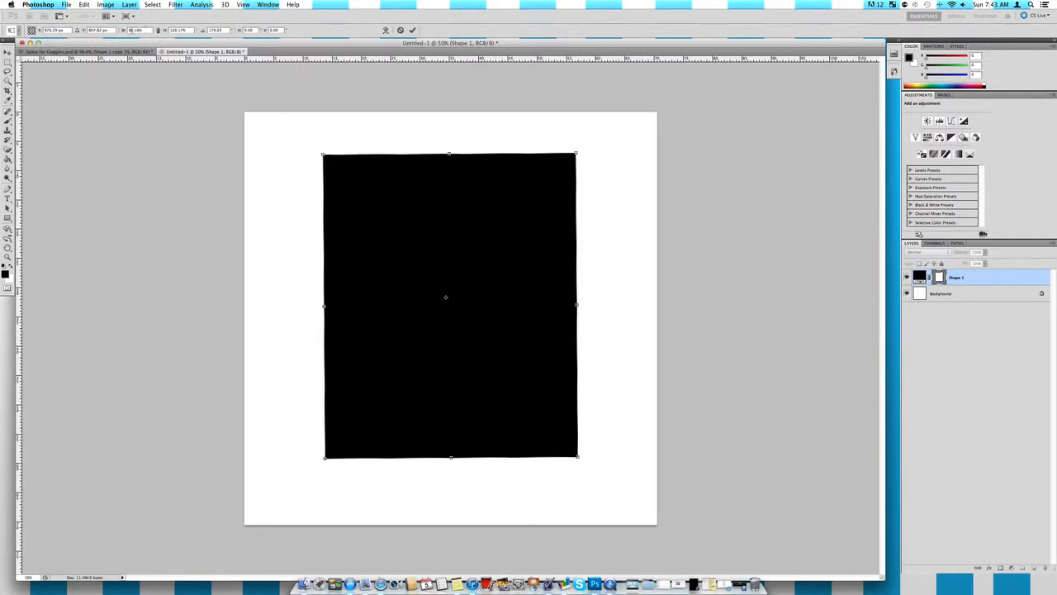
- Set the rectangle's width scale to 100% and rotation to 90 degrees, apply the transform, and switch to the Move tool
click(117, 33)
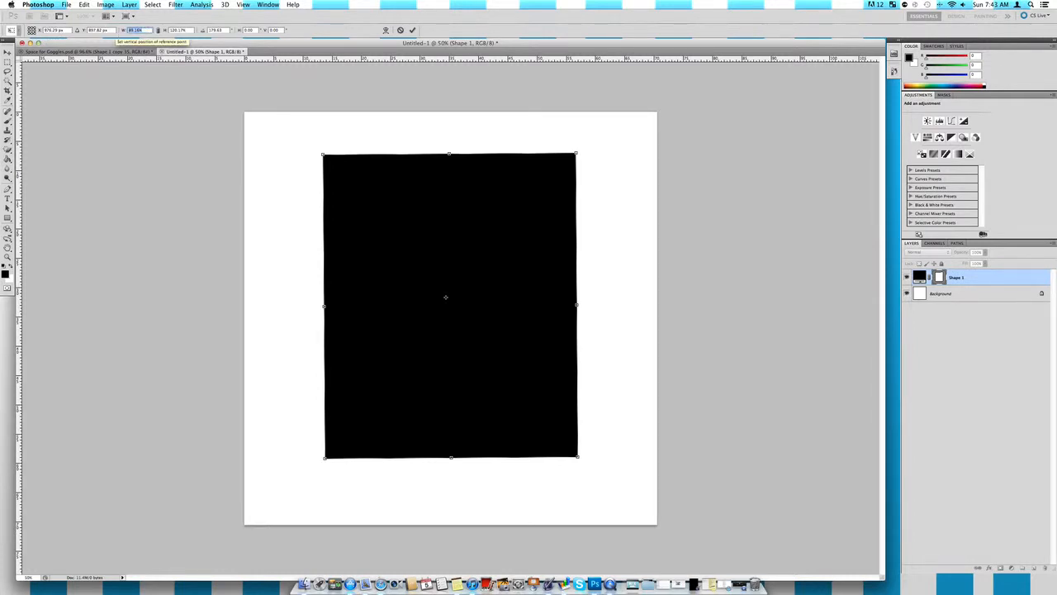
text(100)
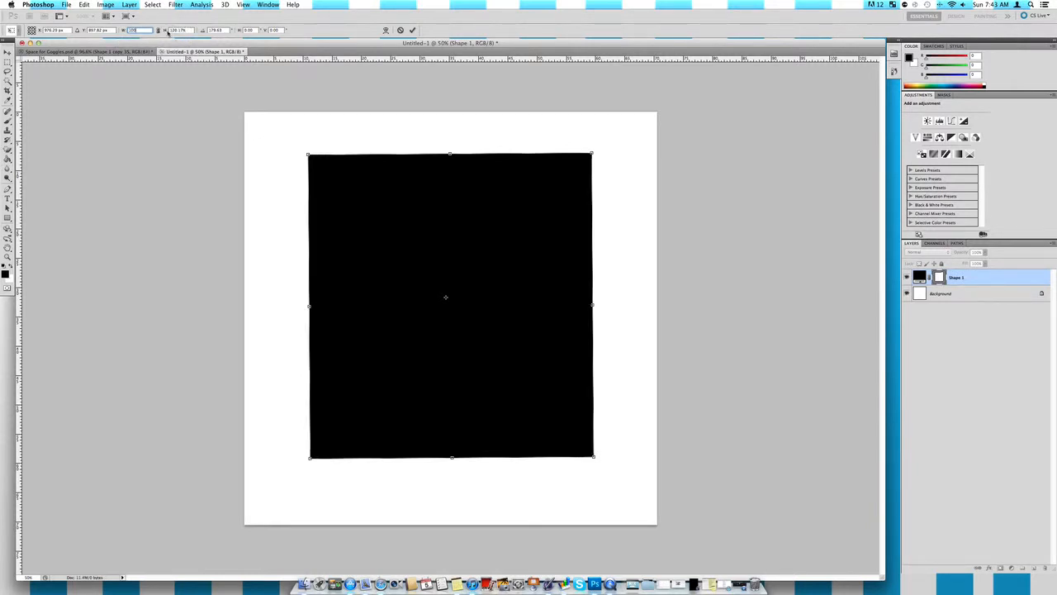
click(217, 30)
text(90)
key(Return)
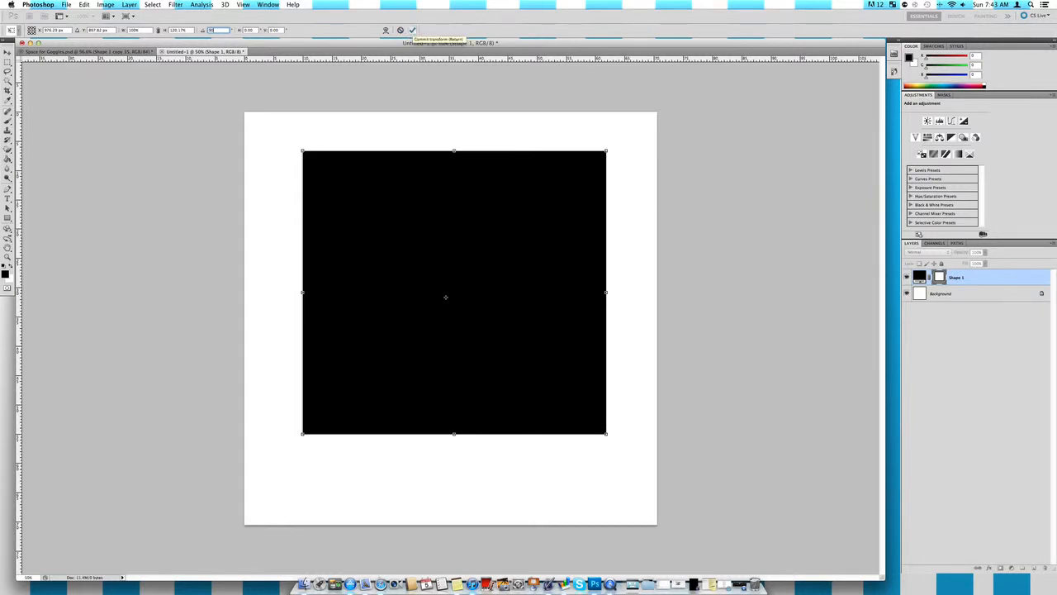
click(413, 31)
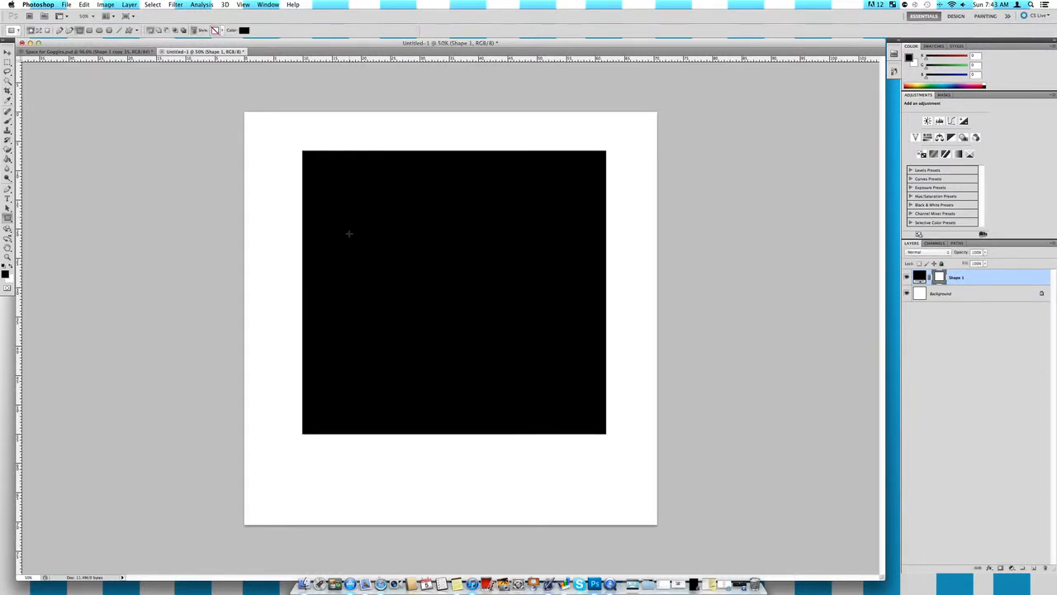
key(v)
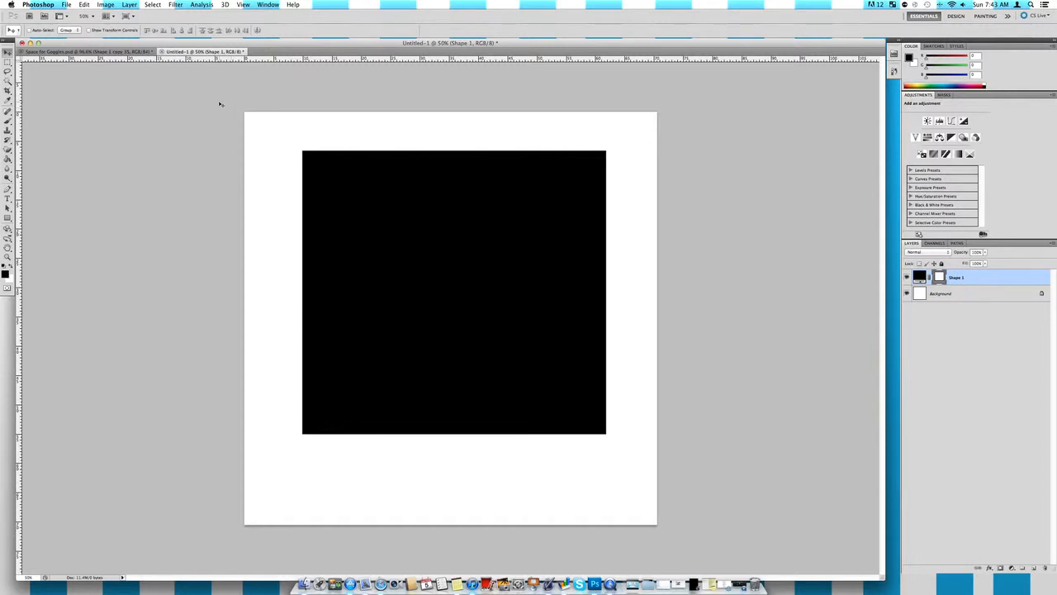
- Increase the canvas height to 100 cm, keeping the center anchor
click(86, 5)
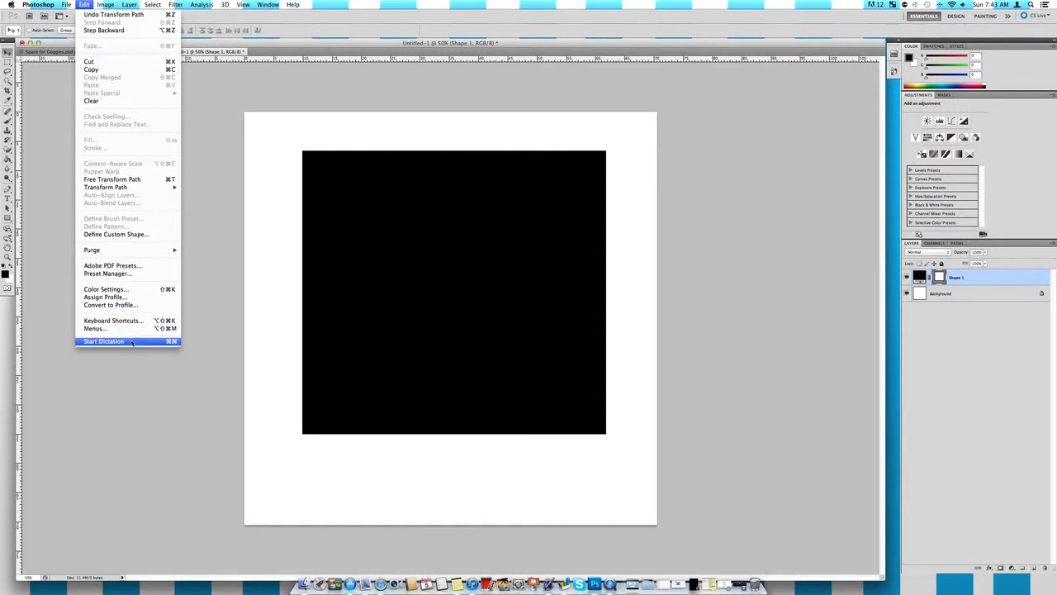
mouse_move(106, 5)
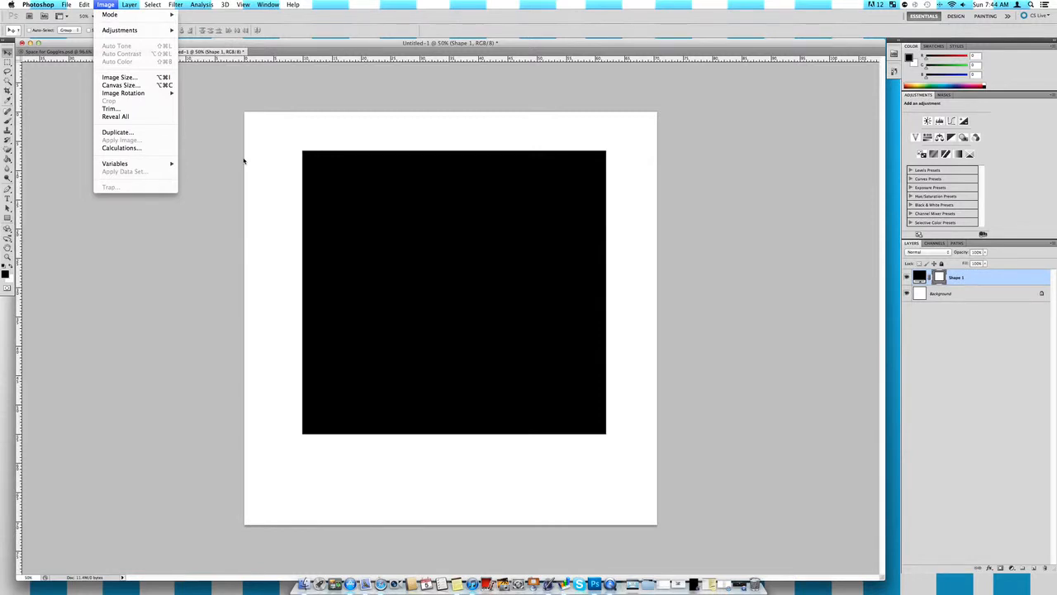
click(167, 86)
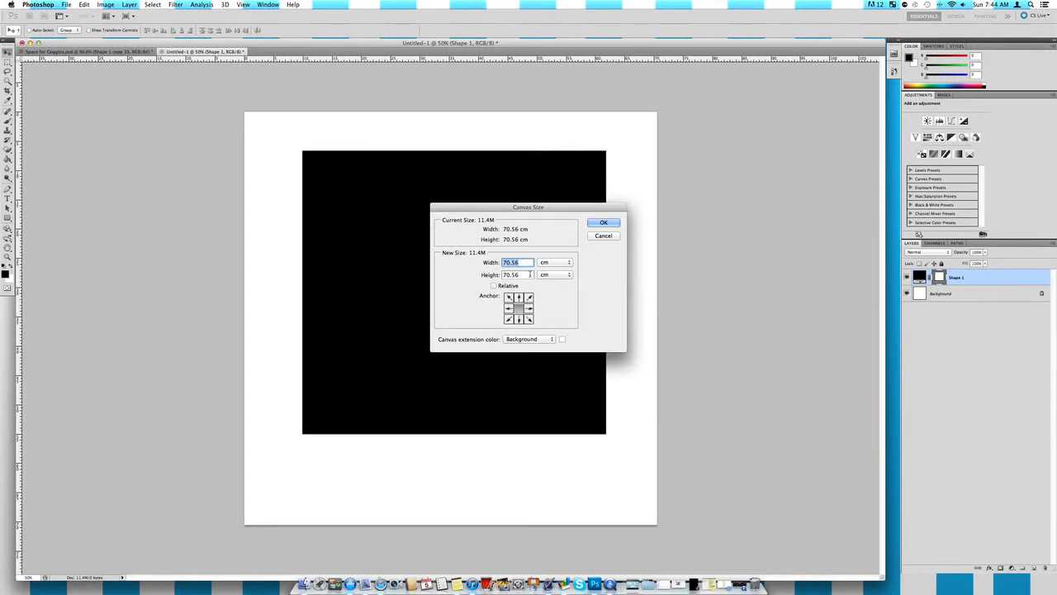
key(Tab)
text(100)
key(Return)
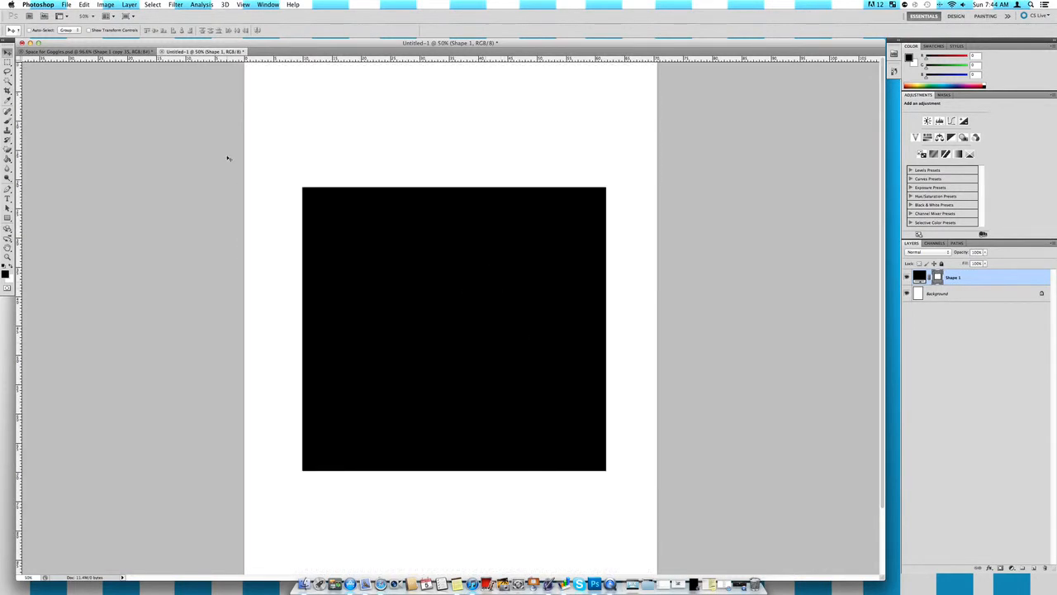
- Resize the Untitled-1 image to a width of 1000 pixels with proportions constrained, and zoom to about 85% with the Zoom tool
click(106, 4)
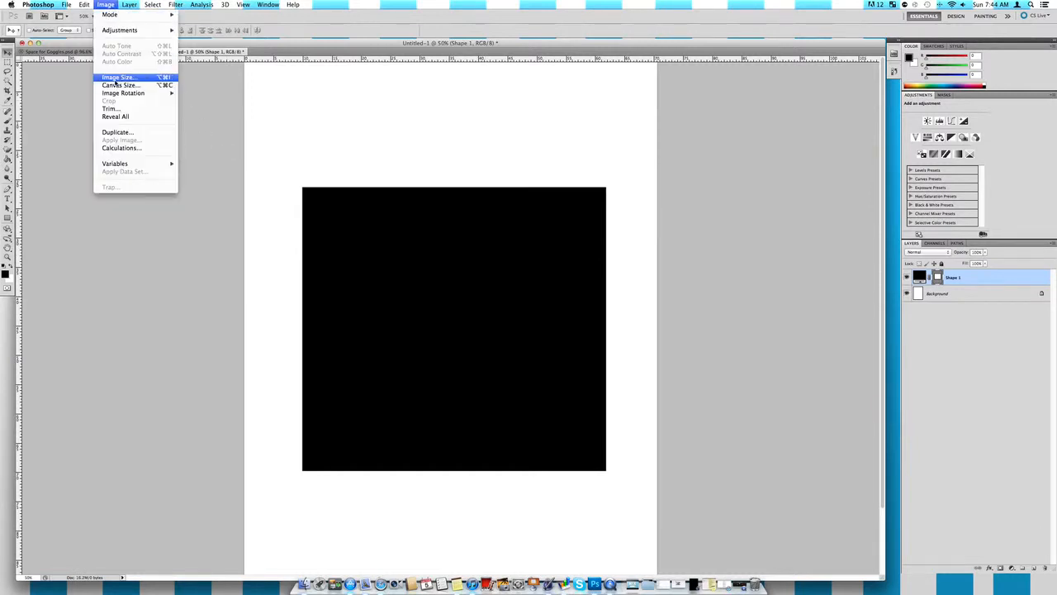
click(112, 78)
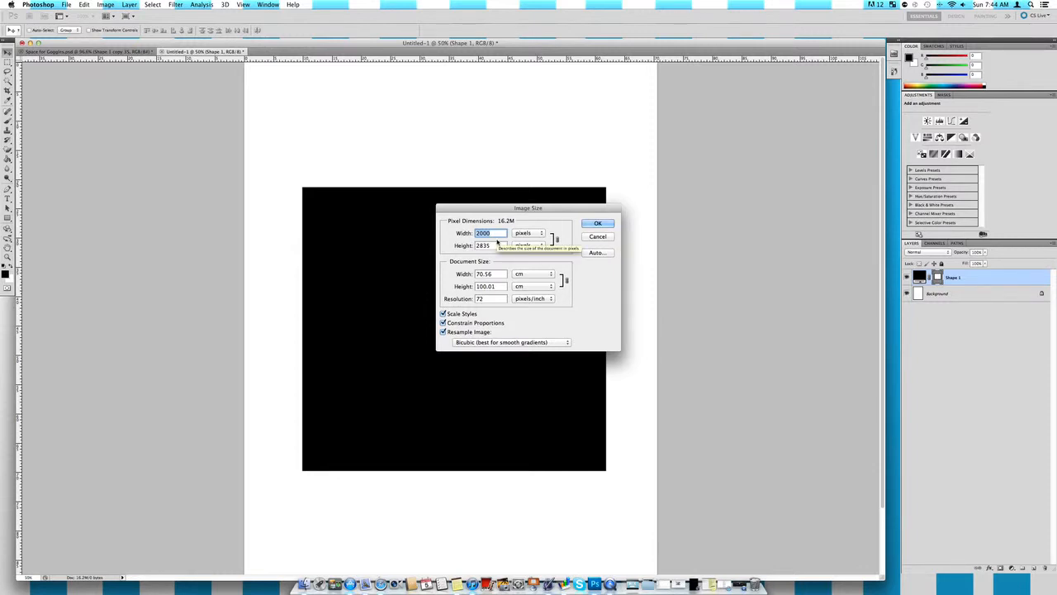
text(100)
key(Return)
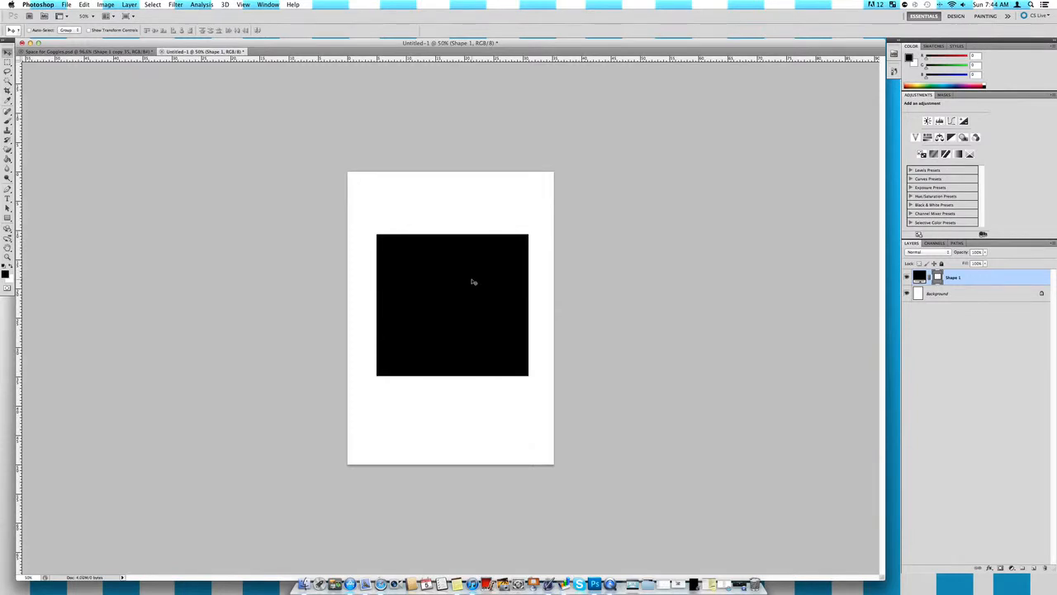
click(8, 257)
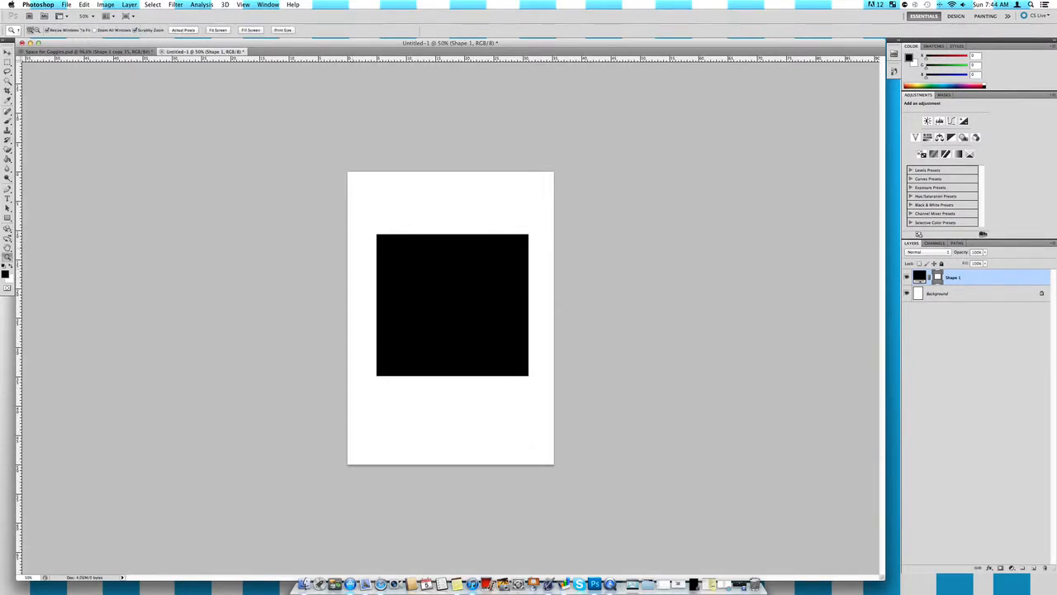
drag(404, 285, 462, 285)
- Examine the available image, layer, filter and view commands, including the Layer Mask options and the Sketch and Noise filters
click(106, 5)
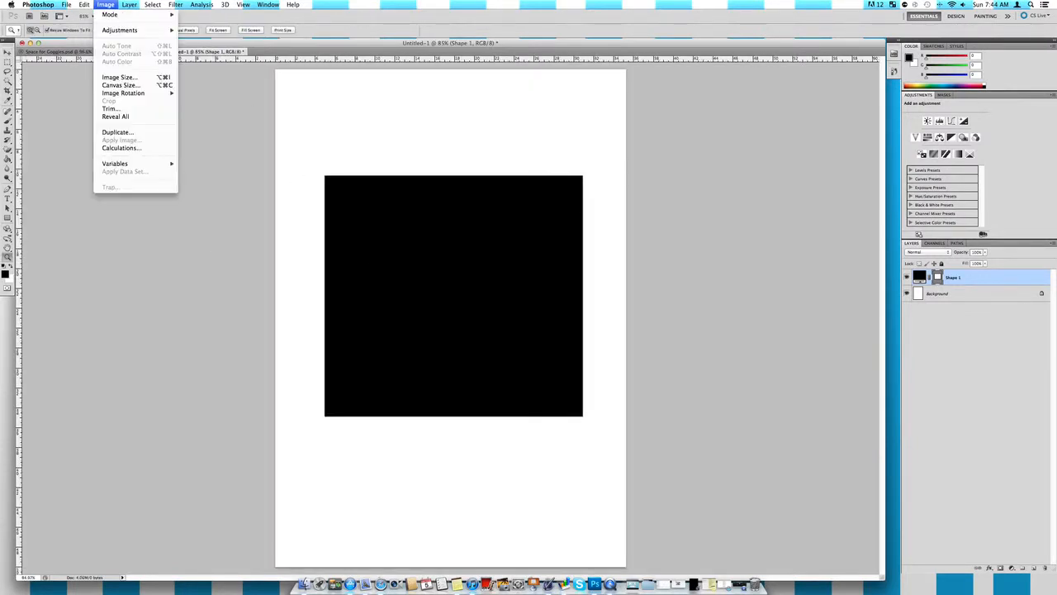
mouse_move(115, 96)
mouse_move(128, 4)
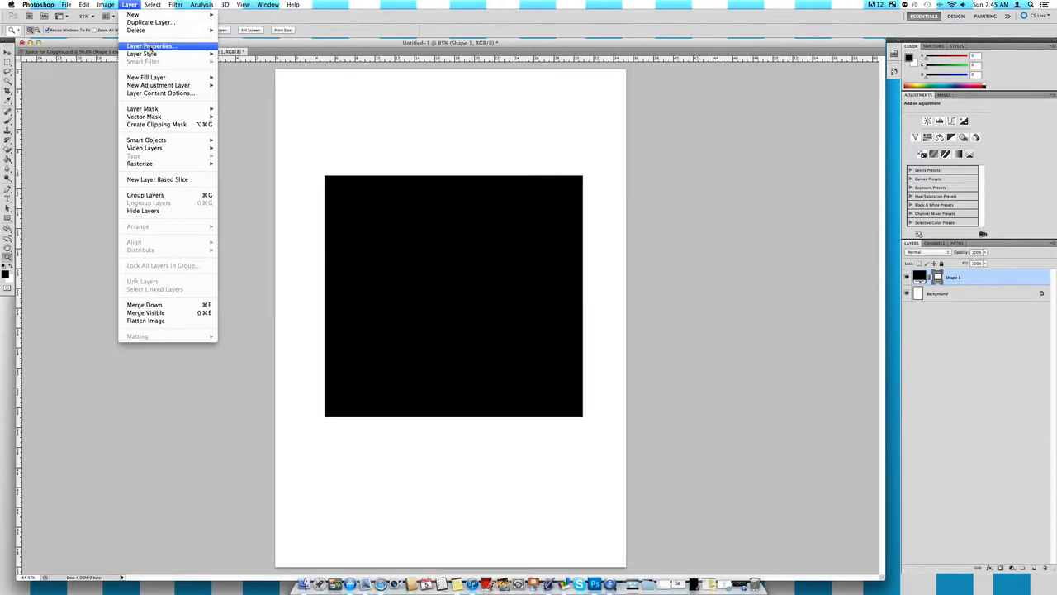
mouse_move(149, 55)
mouse_move(172, 85)
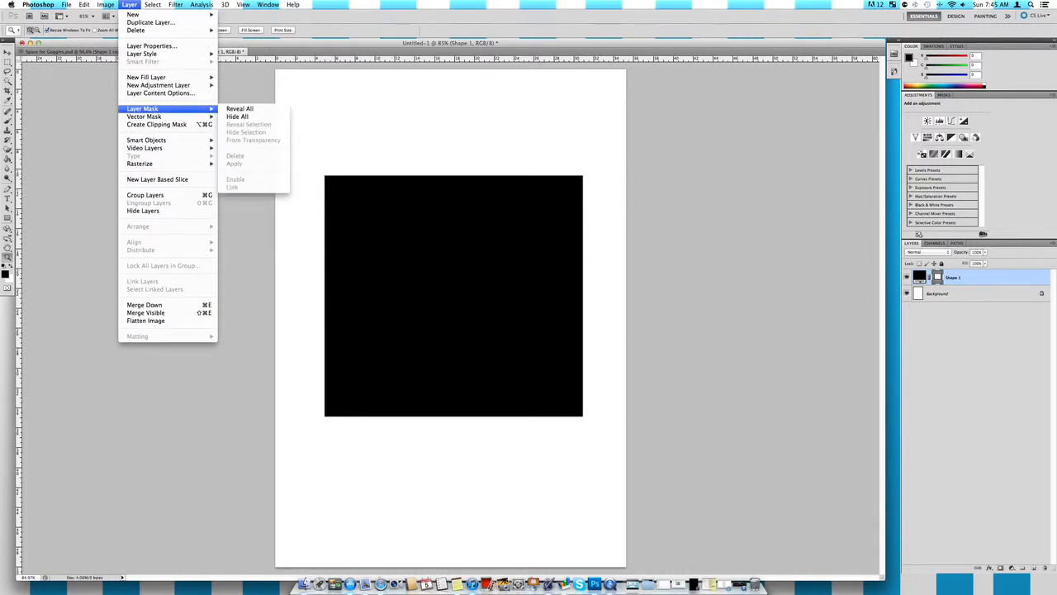
mouse_move(173, 117)
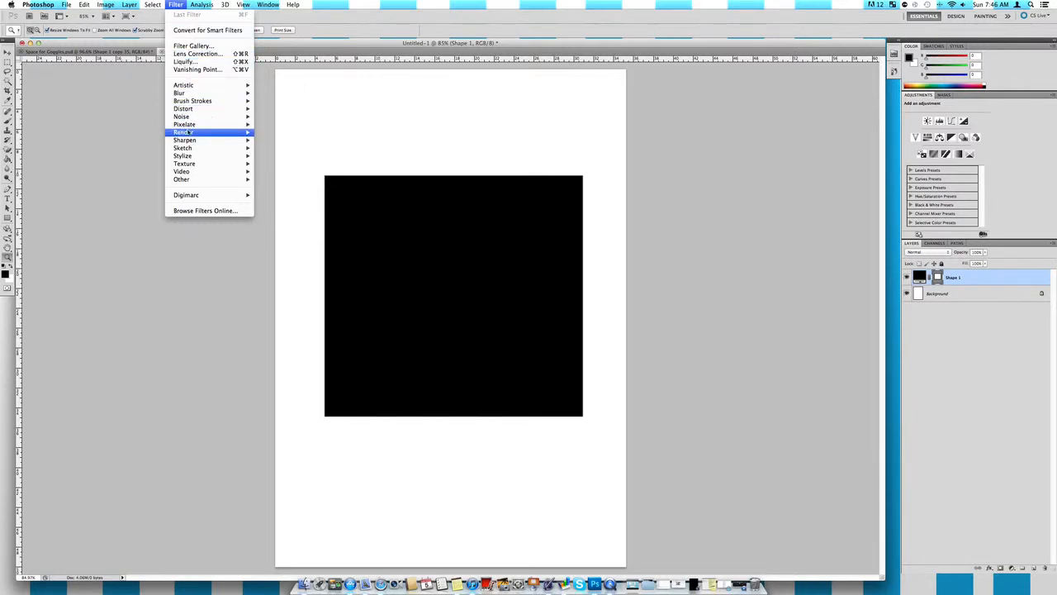
mouse_move(183, 147)
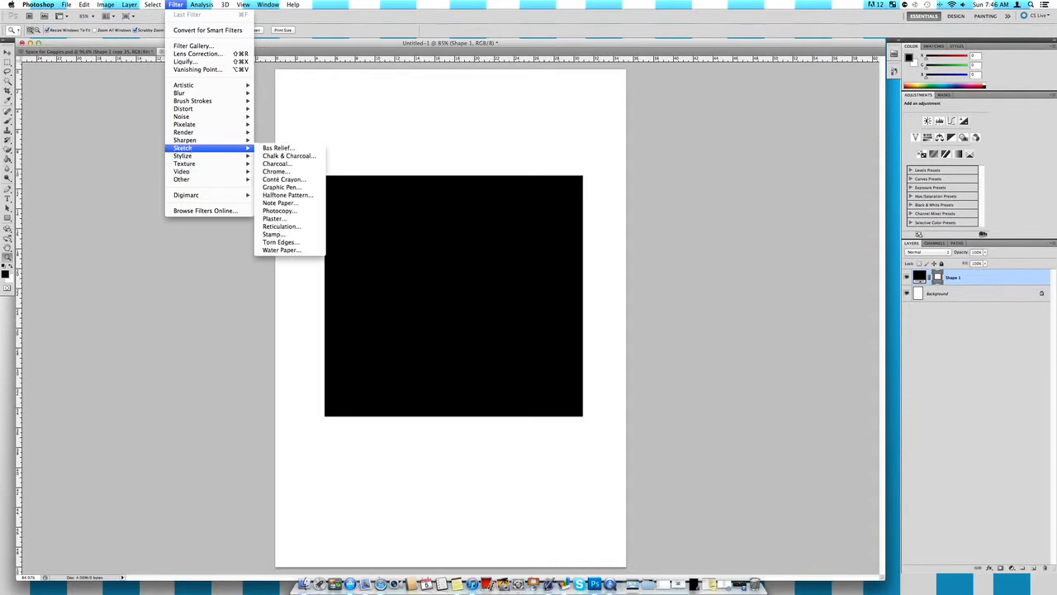
mouse_move(195, 87)
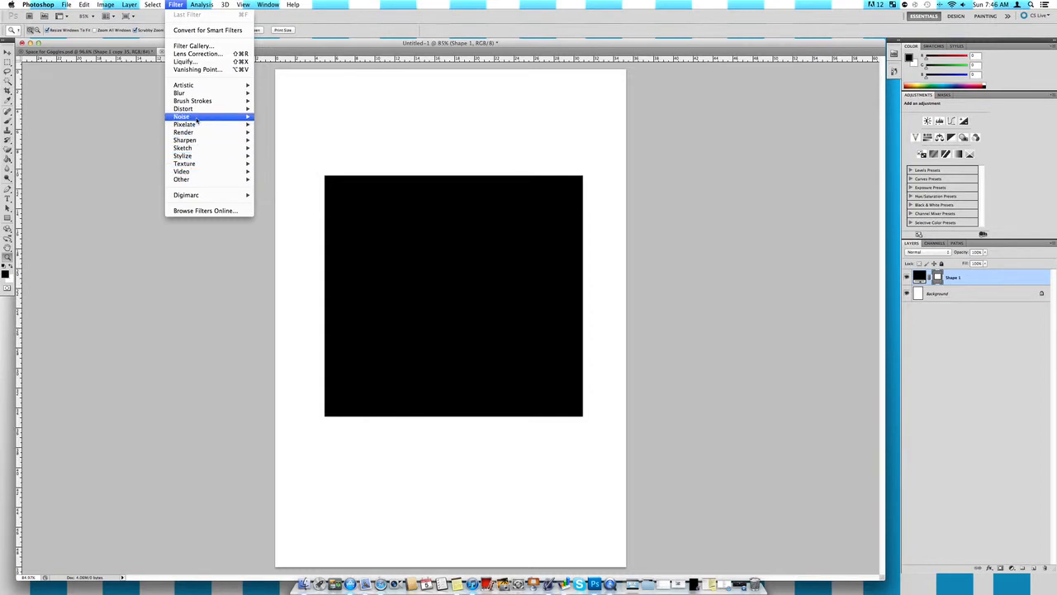
mouse_move(196, 120)
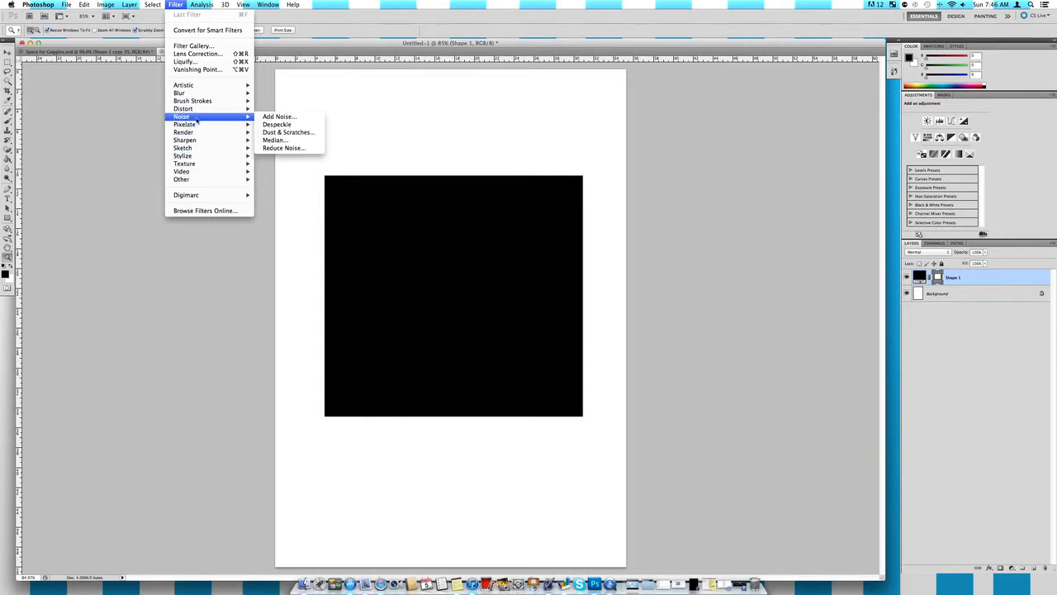
mouse_move(201, 5)
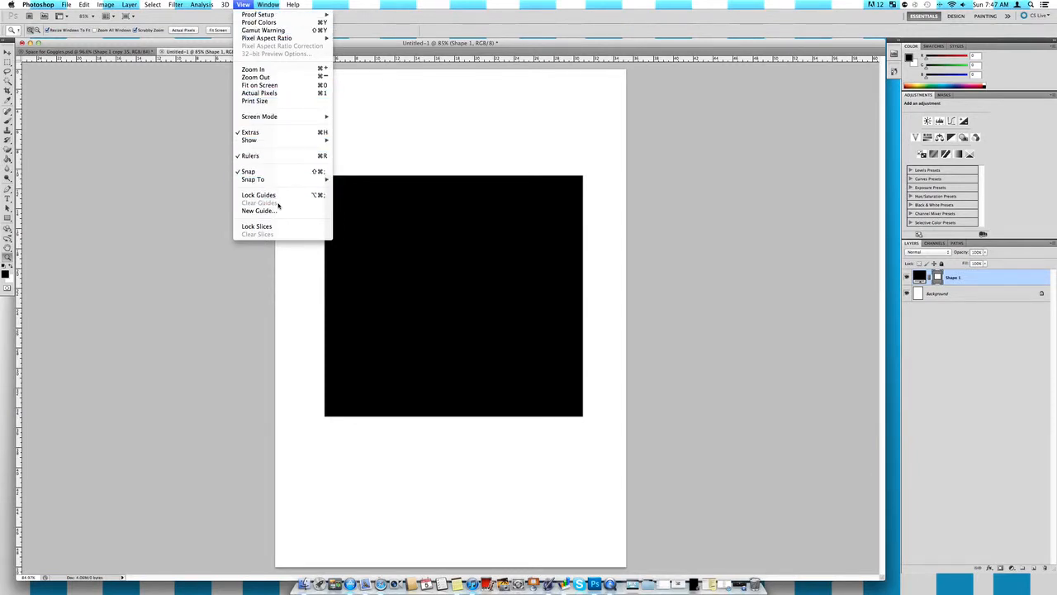
click(204, 157)
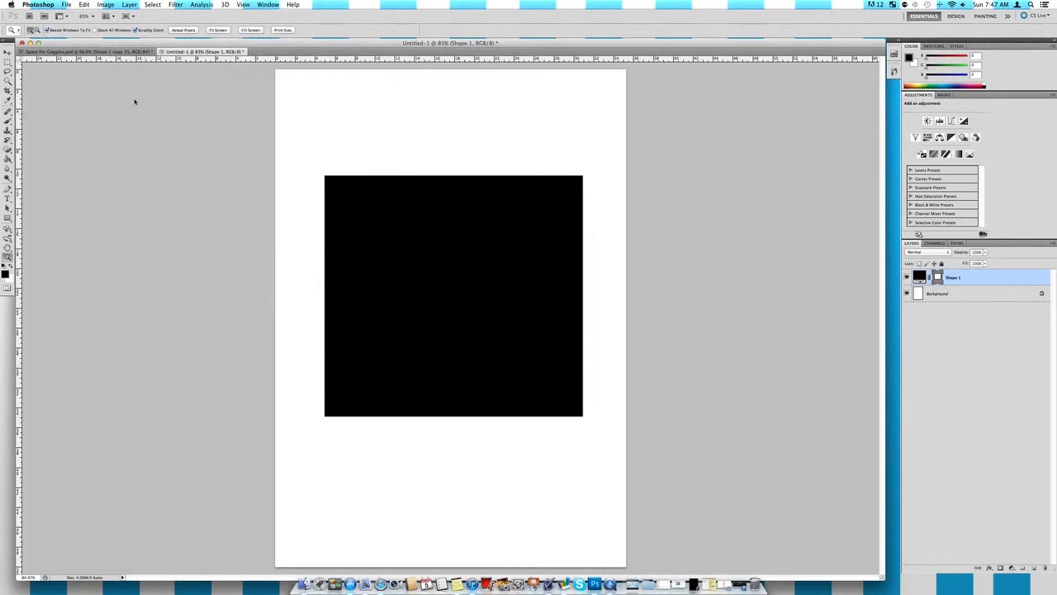
- Switch to the Space for Goggles.psd document and clear all of its guides
click(111, 52)
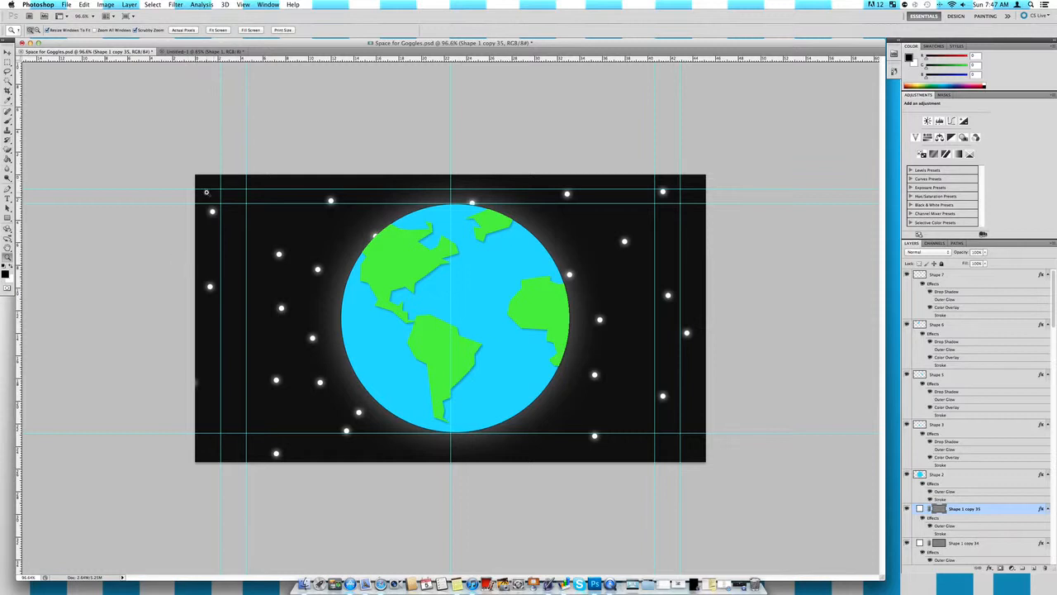
click(243, 4)
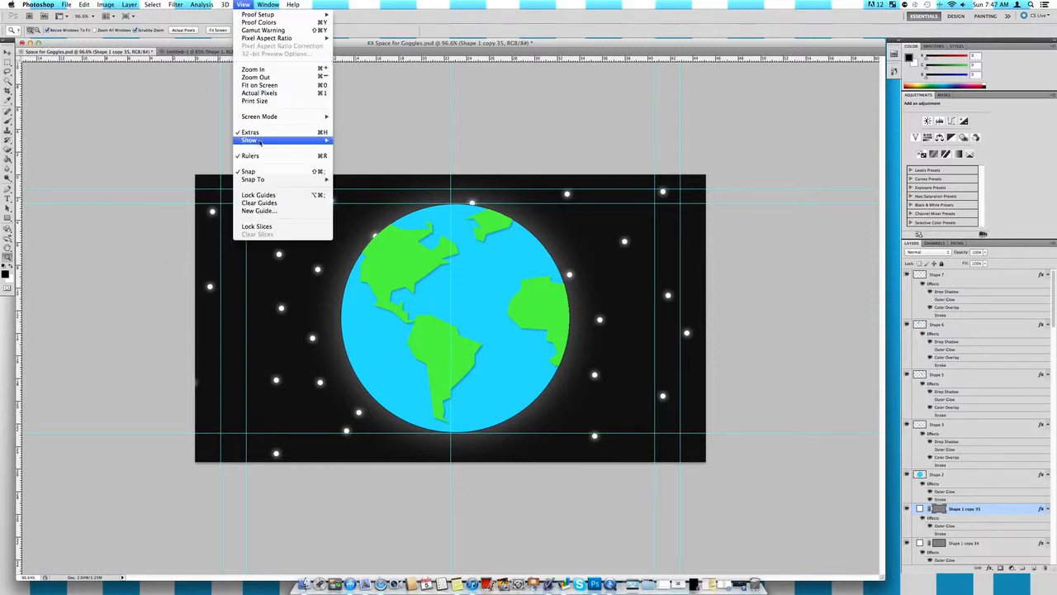
click(276, 207)
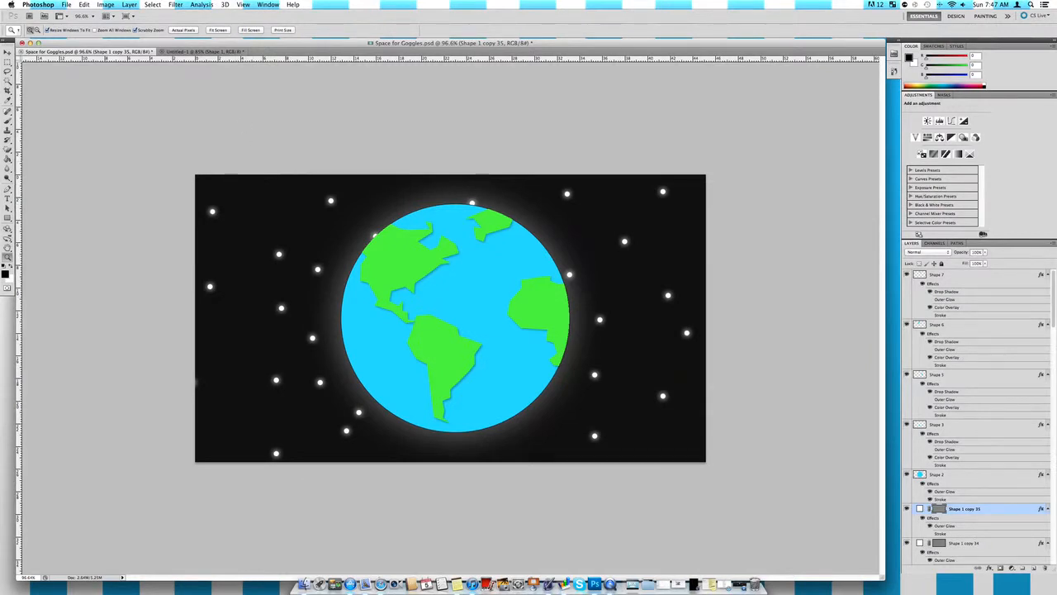
- Toggle the rulers of Space for Goggles.psd off and on, leaving them hidden
click(245, 5)
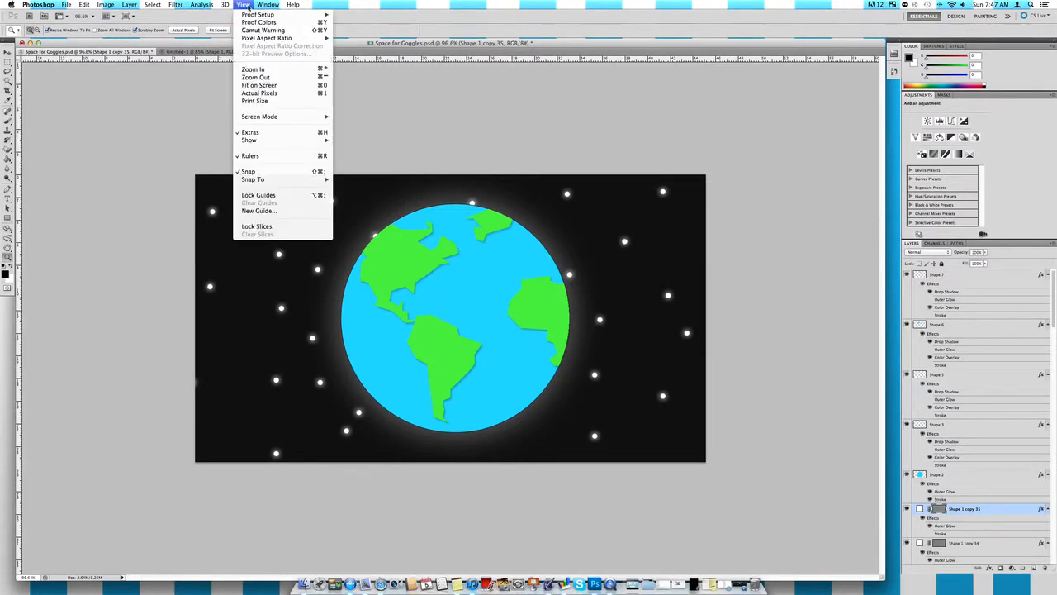
click(263, 155)
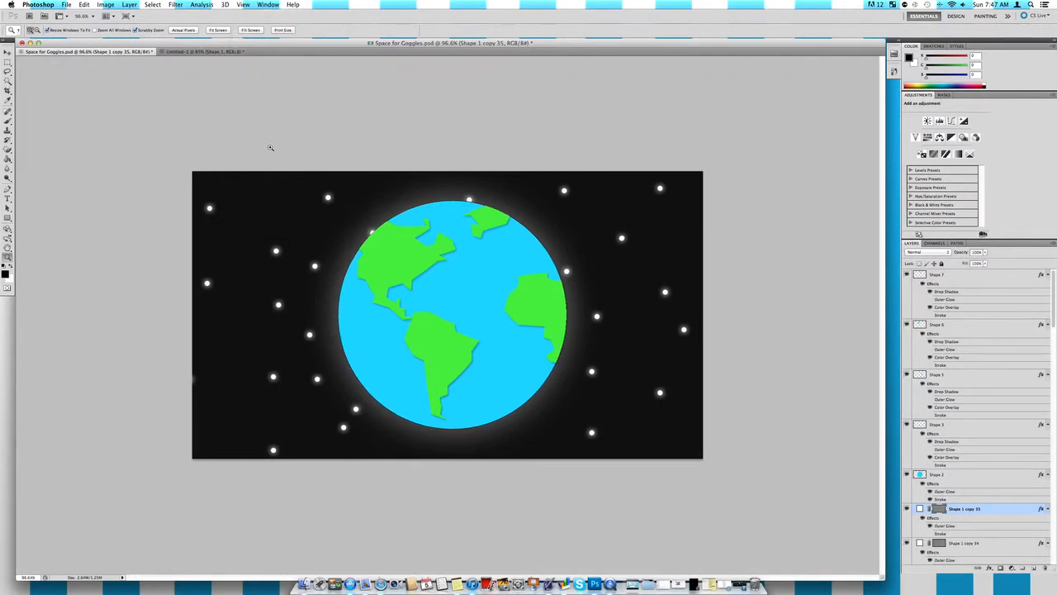
key(super+h)
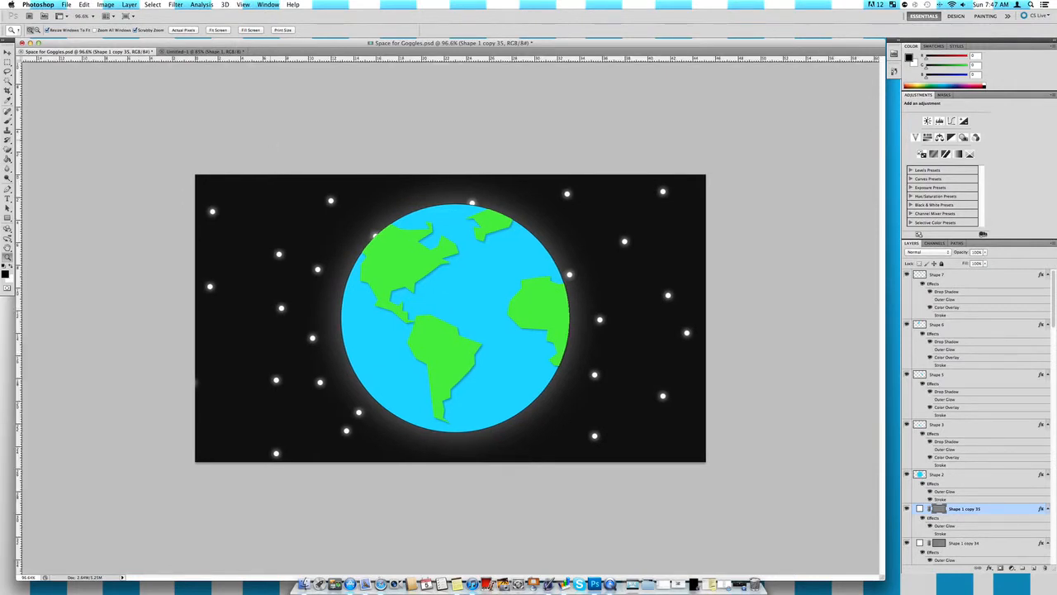
- Examine the view commands for screen mode, extras, shown items, snapping and guides
click(244, 5)
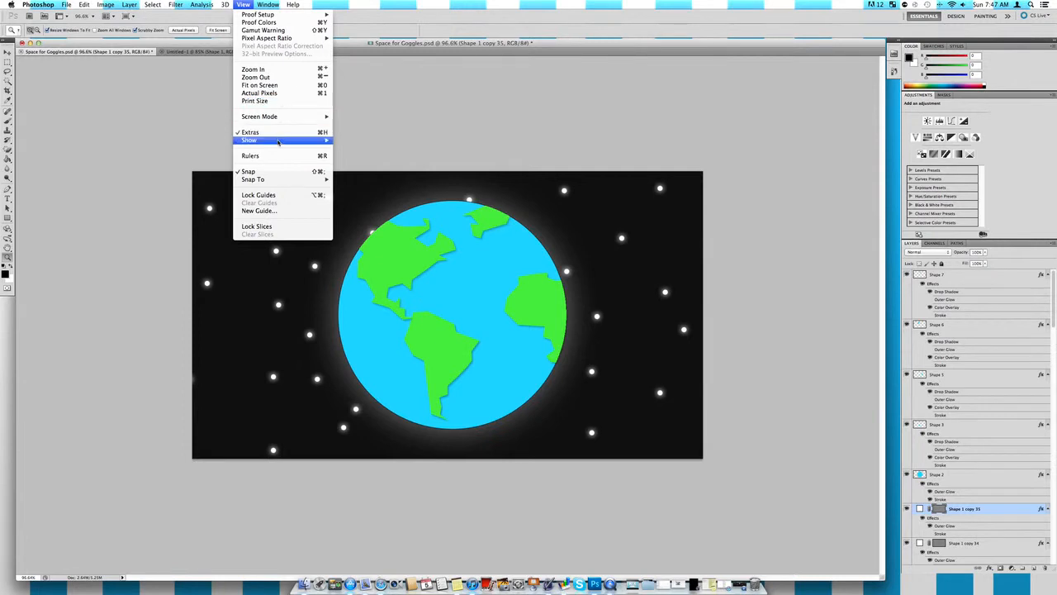
mouse_move(278, 142)
mouse_move(309, 122)
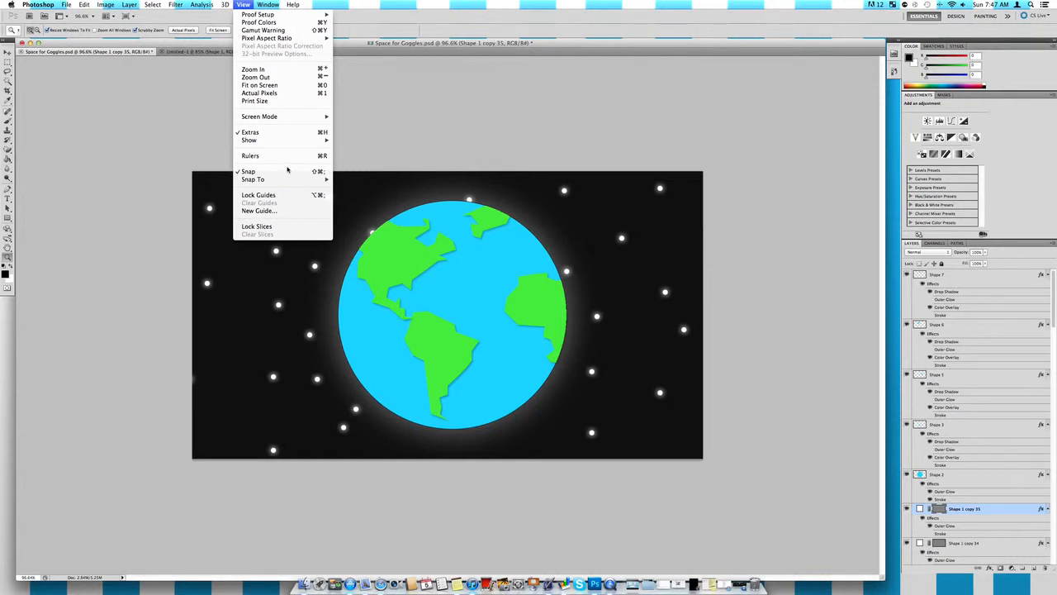
key(Up)
key(Up)
key(Up)
key(Up)
key(Up)
key(Up)
key(Up)
key(Up)
key(Up)
- Show the Brush panel and shift it slightly up and to the left over the document
mouse_move(271, 6)
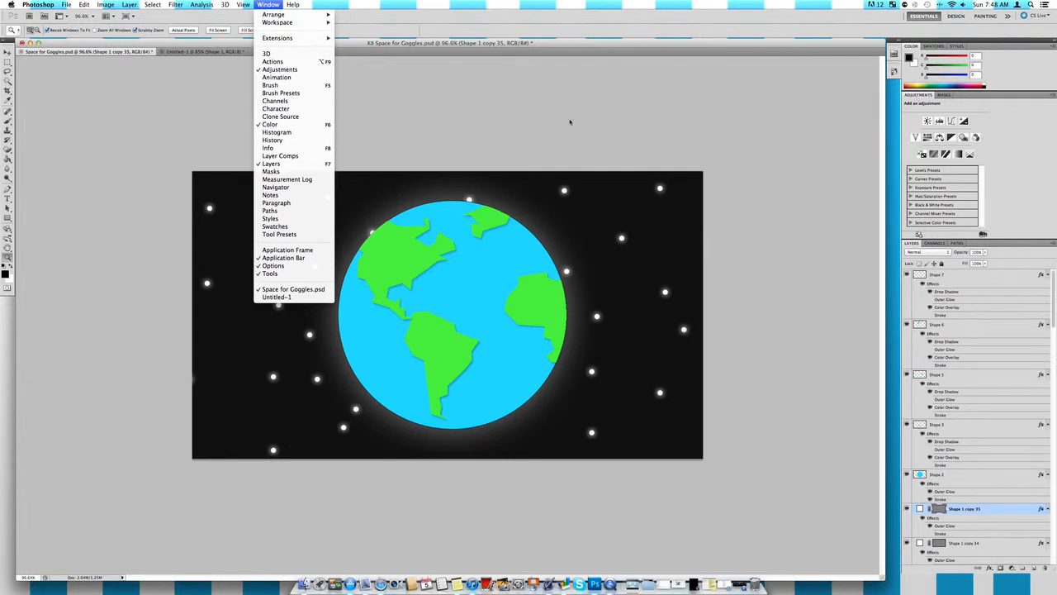
click(289, 86)
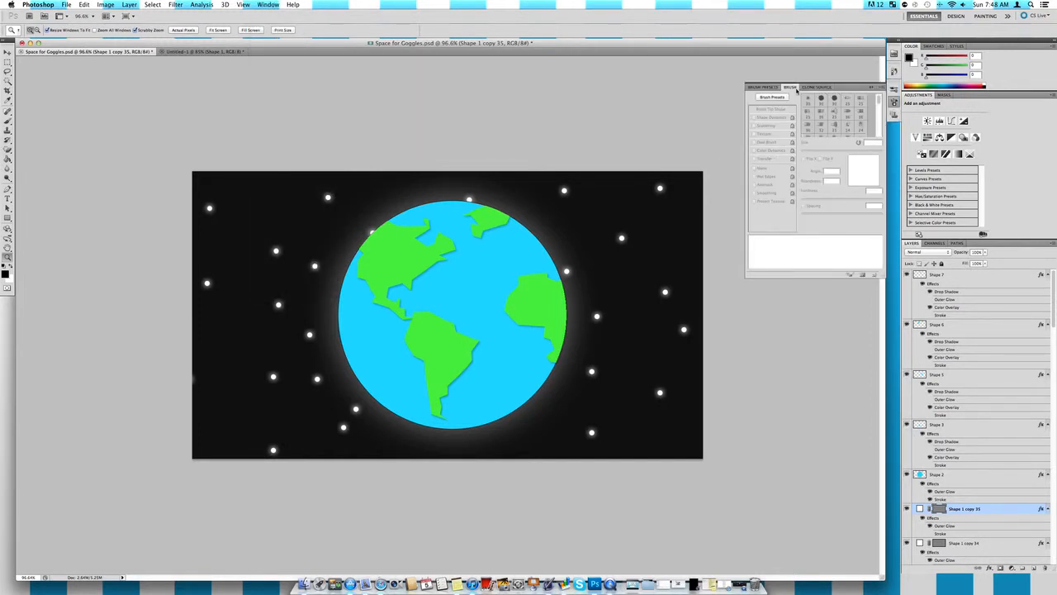
mouse_move(861, 86)
mouse_down()
mouse_move(999, 62)
mouse_move(862, 95)
mouse_move(853, 84)
mouse_up()
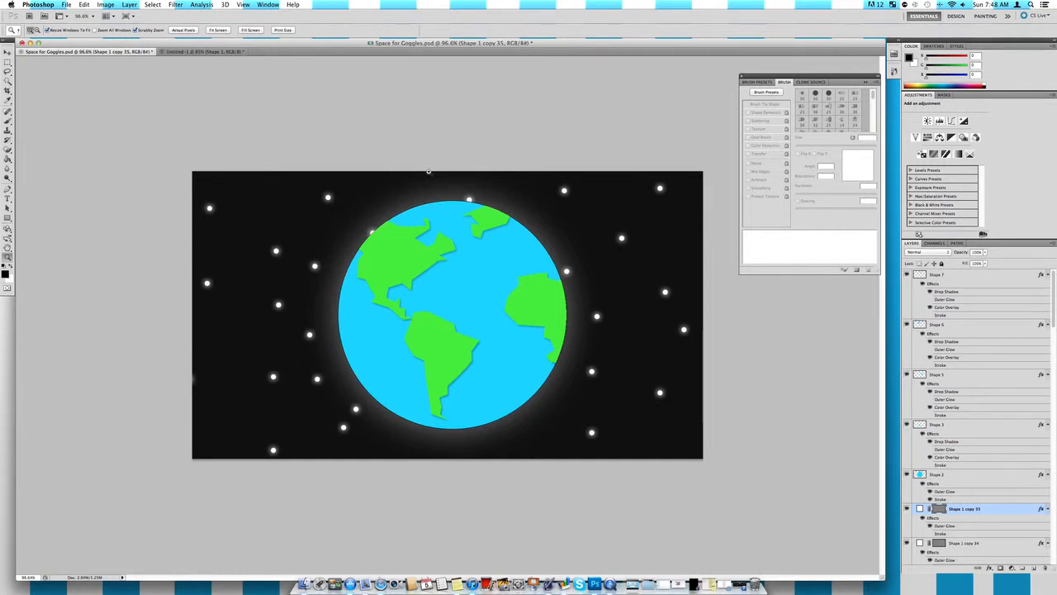
- Compare the layer list of Untitled-1 with the full layer list of Space for Goggles.psd
click(207, 52)
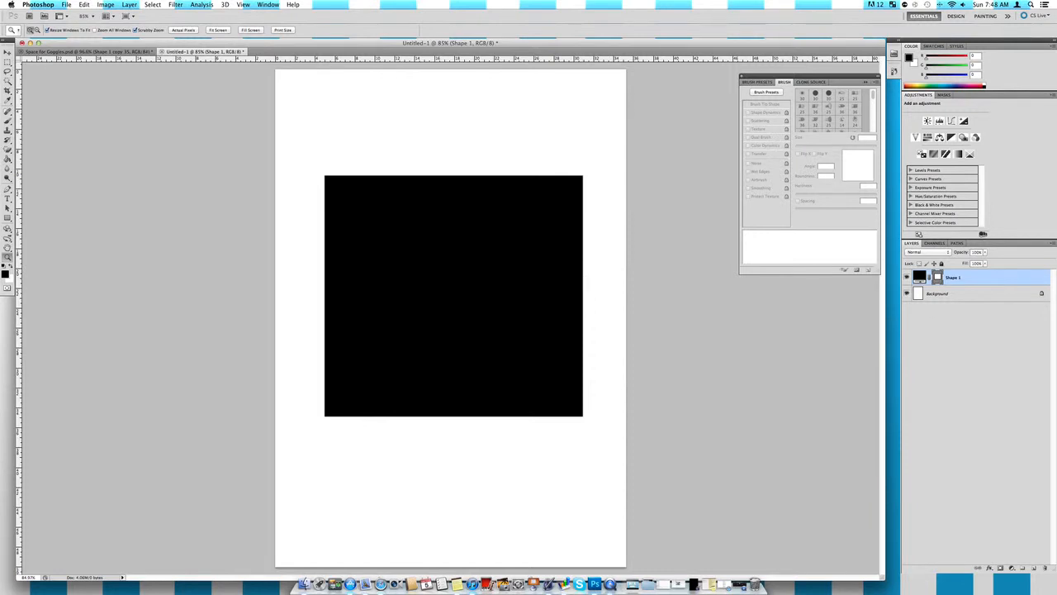
click(124, 52)
scroll(1025, 351, down, 3)
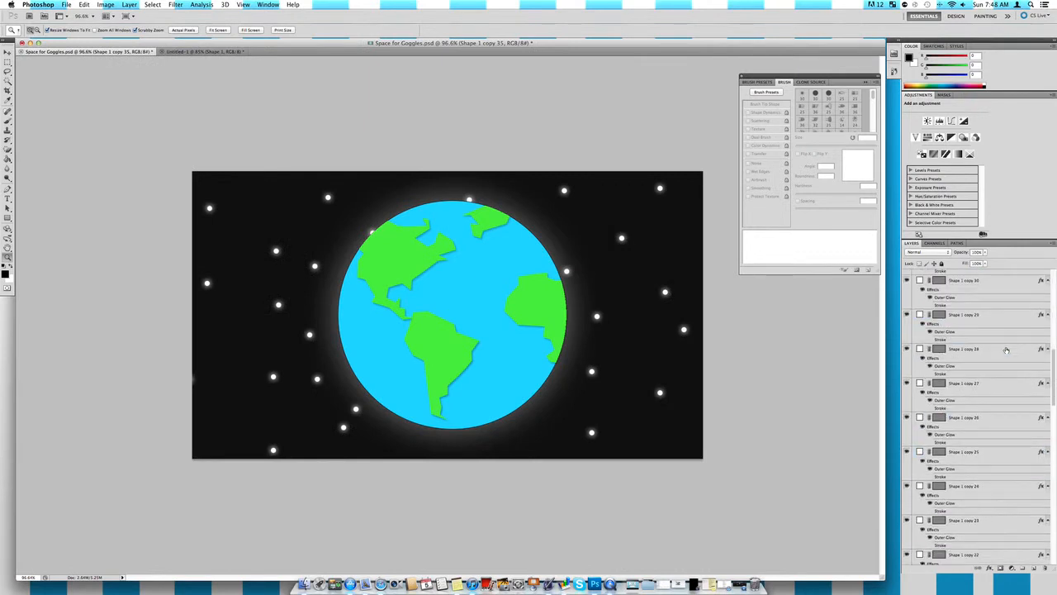
scroll(1006, 350, up, 3)
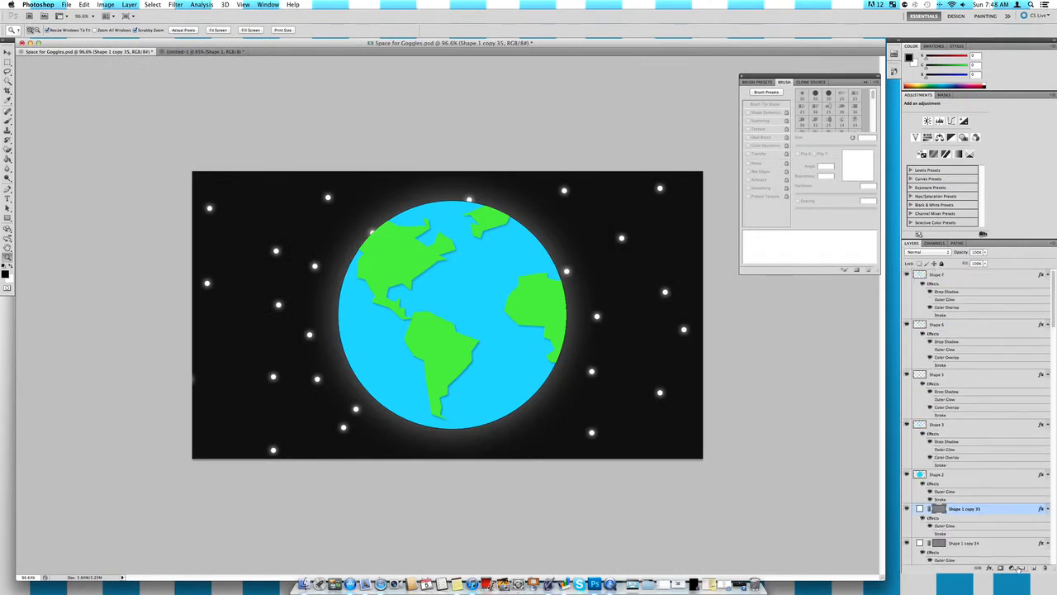
- Select the Shape 6 layer, view its Layer Properties and close them without changes
click(975, 328)
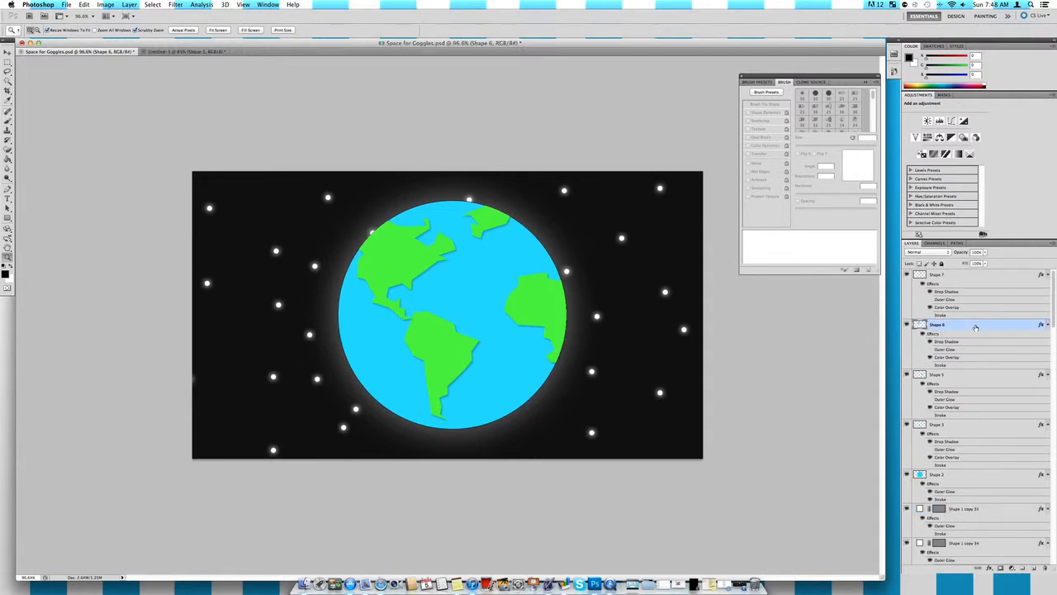
right_click(972, 327)
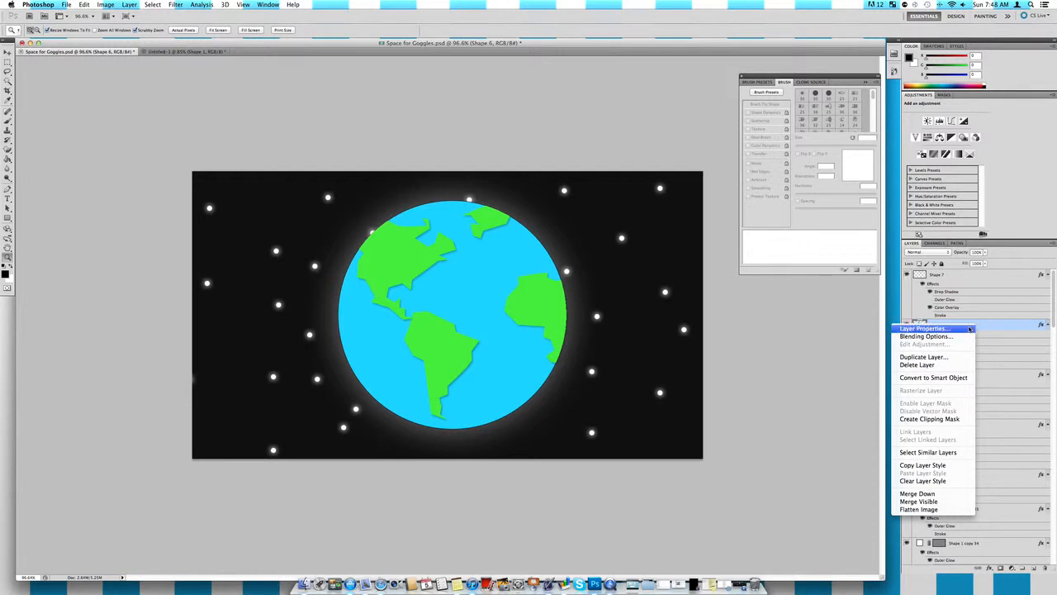
click(925, 327)
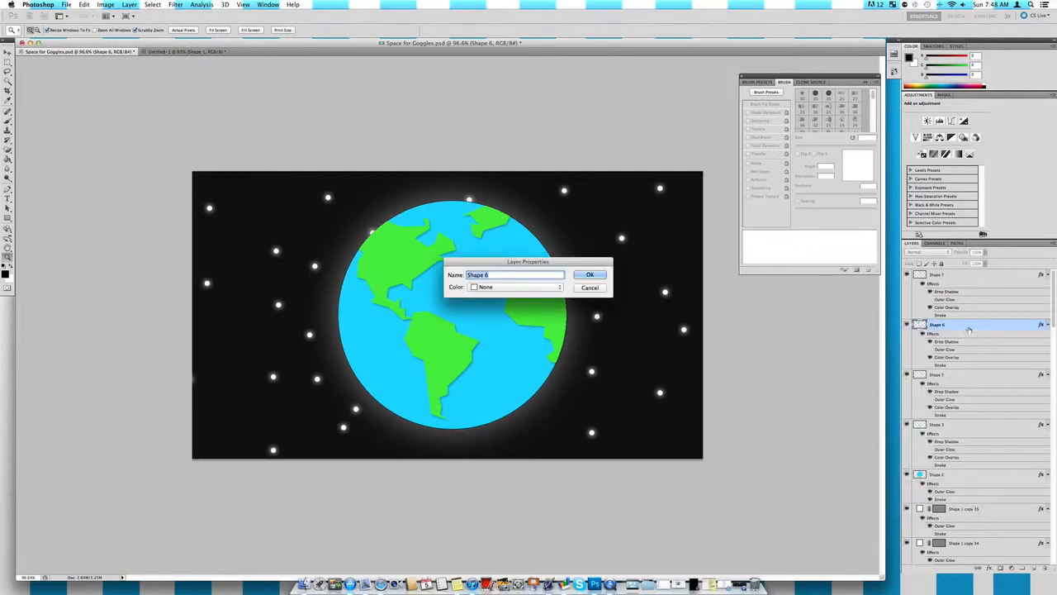
click(601, 290)
- Try renaming the Shape 6 layer to "Nename" and undo the rename
double_click(937, 325)
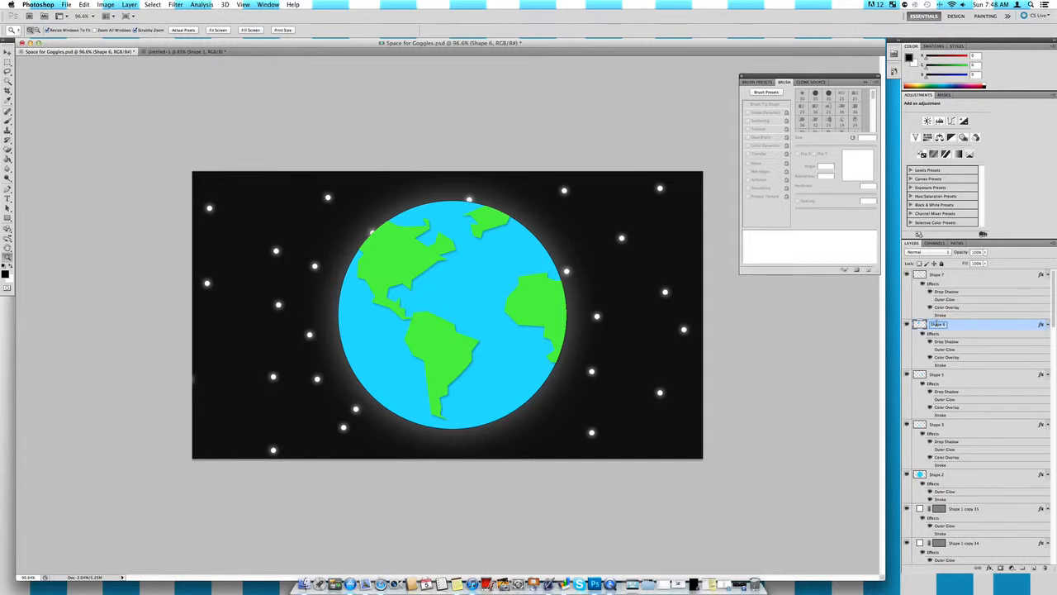
text(Nename)
key(Return)
key(super+z)
- Look through the layer list, and collapse and expand the effects listed under Shape 6
scroll(1021, 361, down, 10)
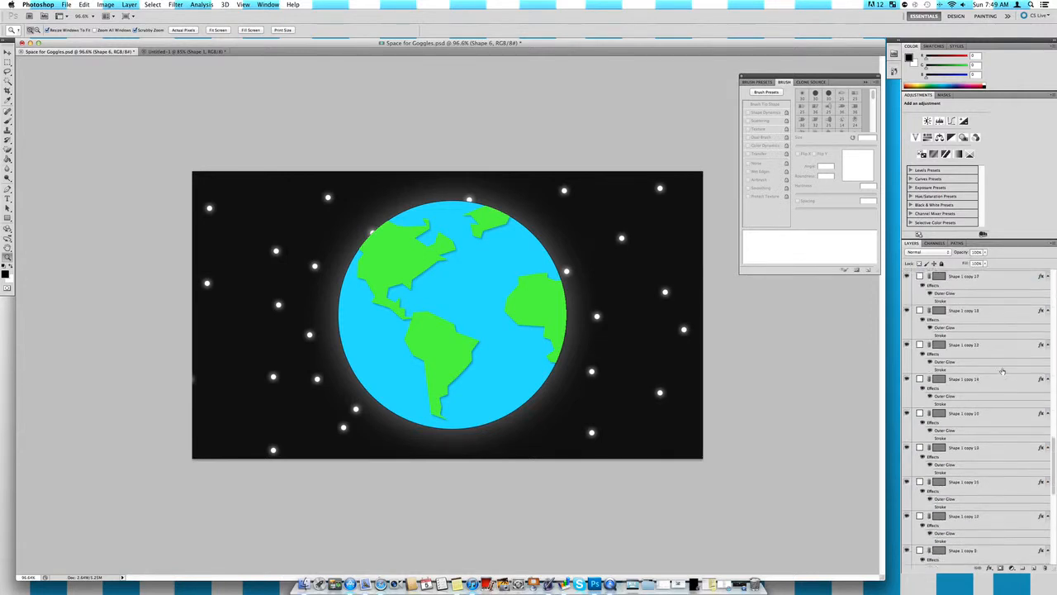
scroll(1002, 372, up, 10)
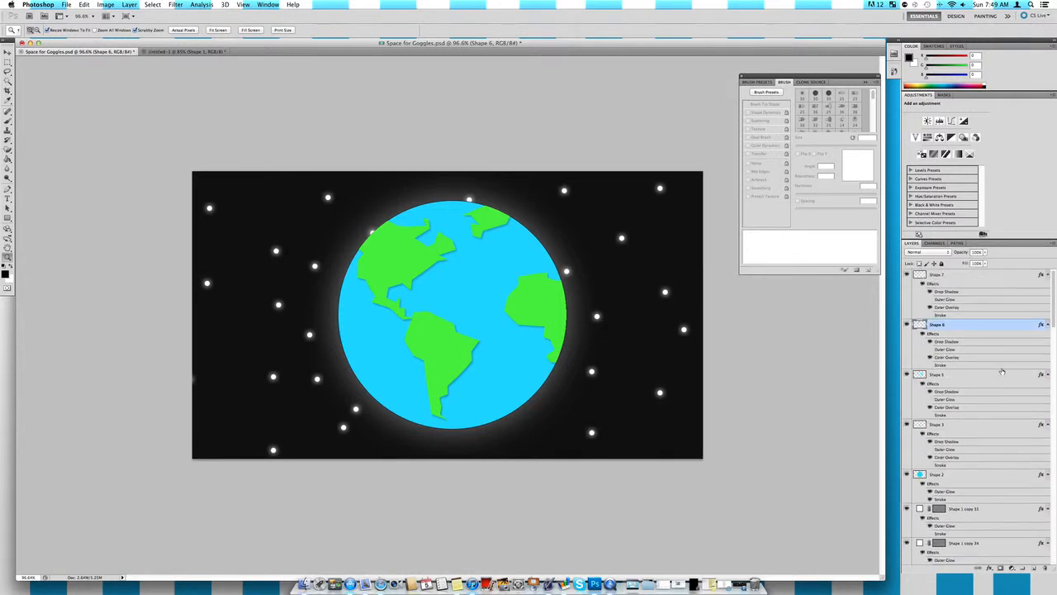
click(1047, 325)
click(1046, 325)
click(1046, 325)
click(1046, 325)
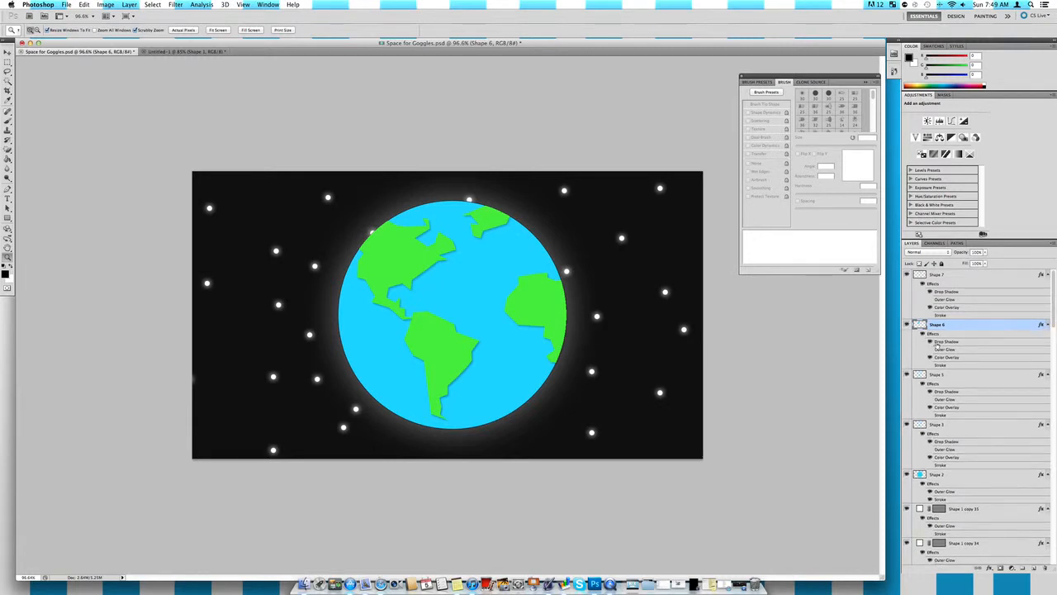
- Hide and show the Shape 6 layer repeatedly, leaving it visible
click(907, 325)
click(907, 324)
click(907, 324)
click(907, 324)
click(907, 324)
click(907, 324)
- Toggle Shape 6's Drop Shadow and Color Overlay effects off and on, and turn on its Stroke effect
click(930, 341)
click(930, 341)
click(930, 341)
click(930, 342)
click(930, 357)
click(930, 357)
click(930, 365)
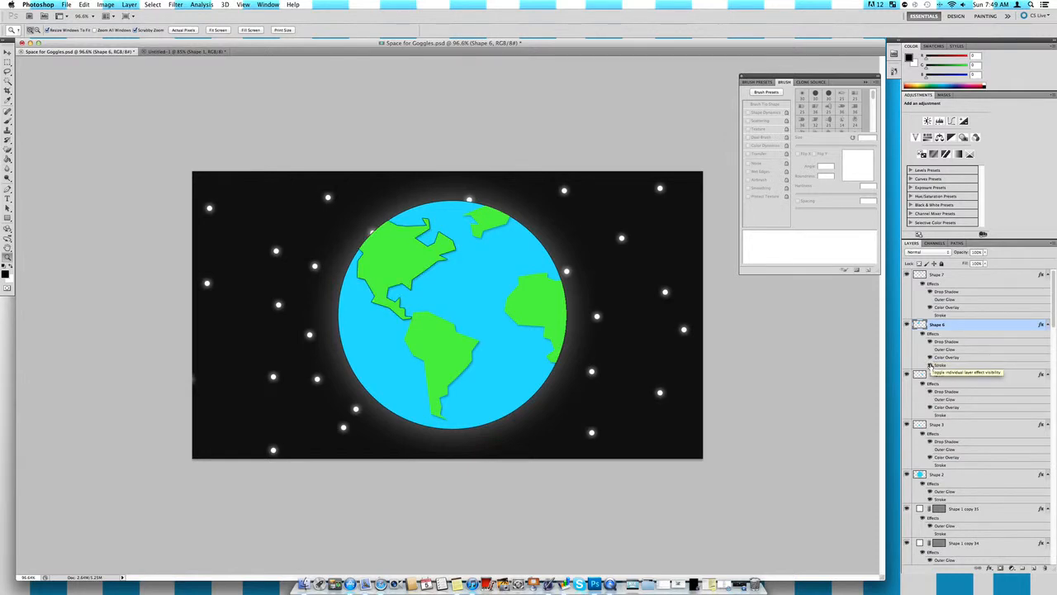
- Turn off Shape 6's Stroke effect and collapse the layer's effects list
click(930, 365)
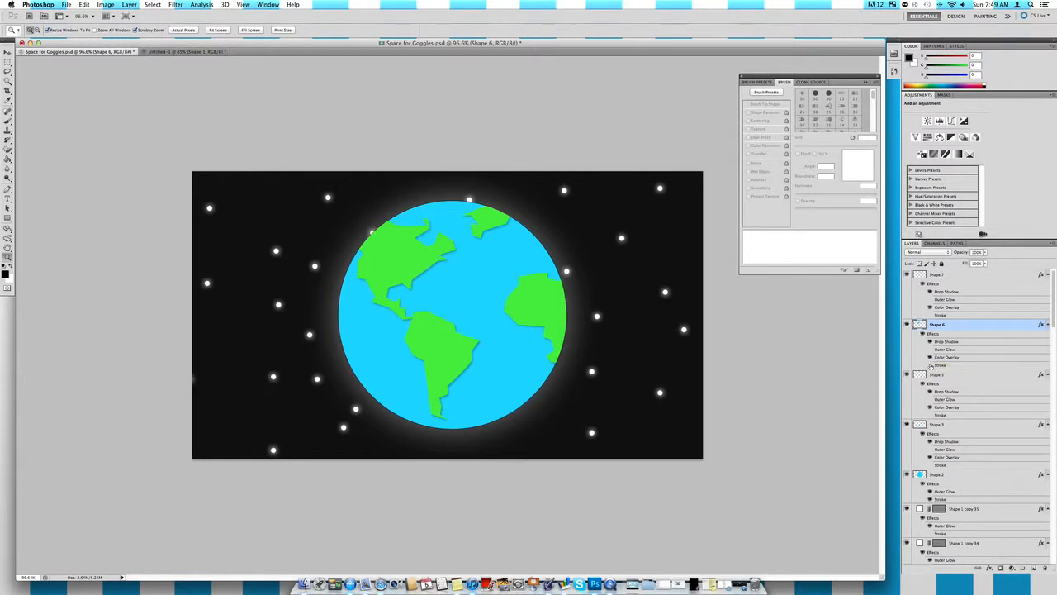
click(1047, 325)
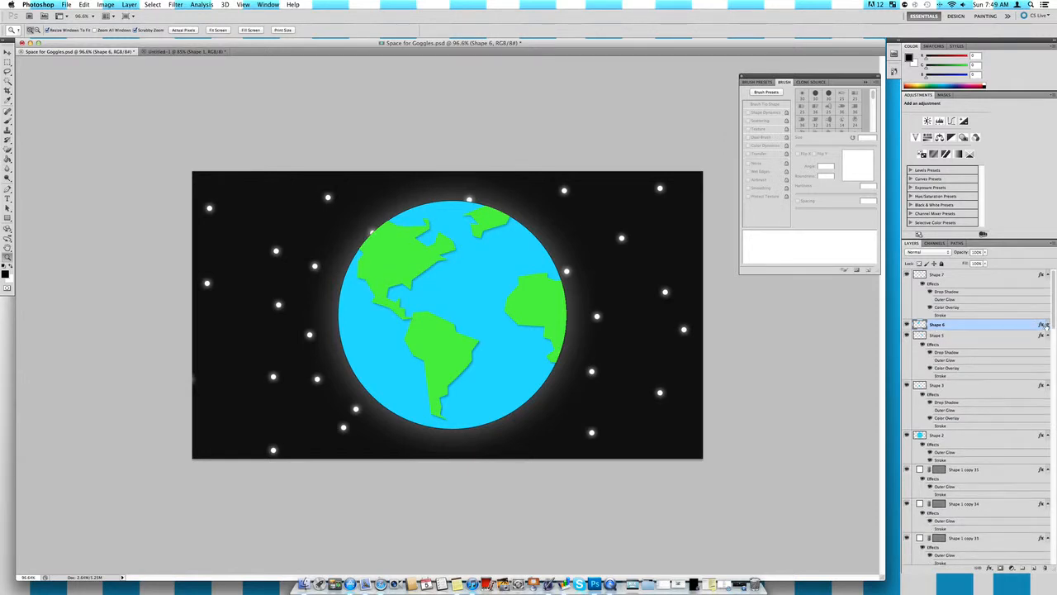
- Select every layer from Shape 7 down to Layer 0
click(1004, 278)
scroll(979, 376, down, 10)
scroll(979, 376, down, 10)
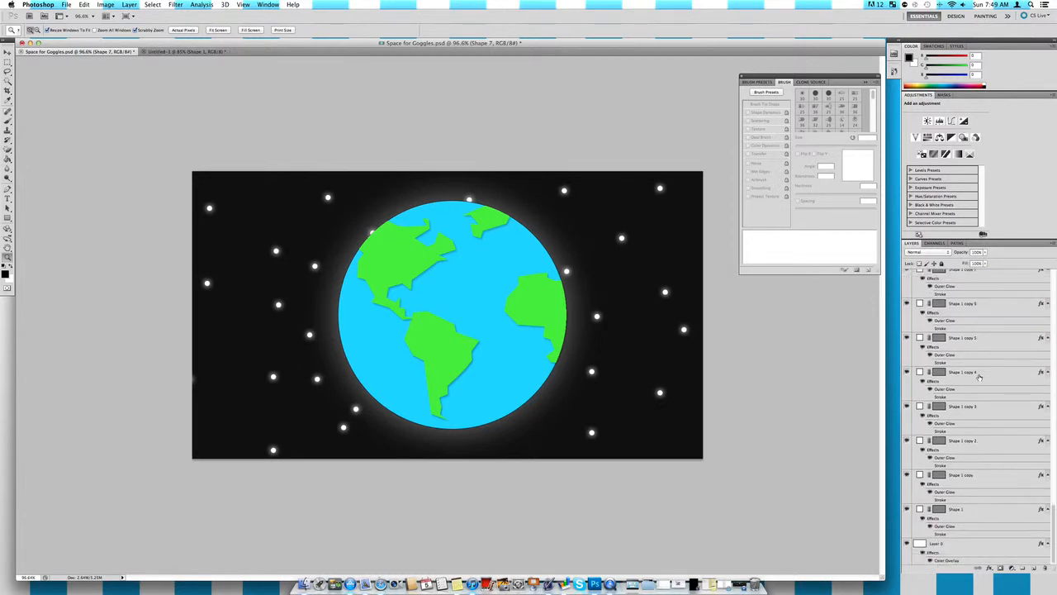
shift+click(1007, 543)
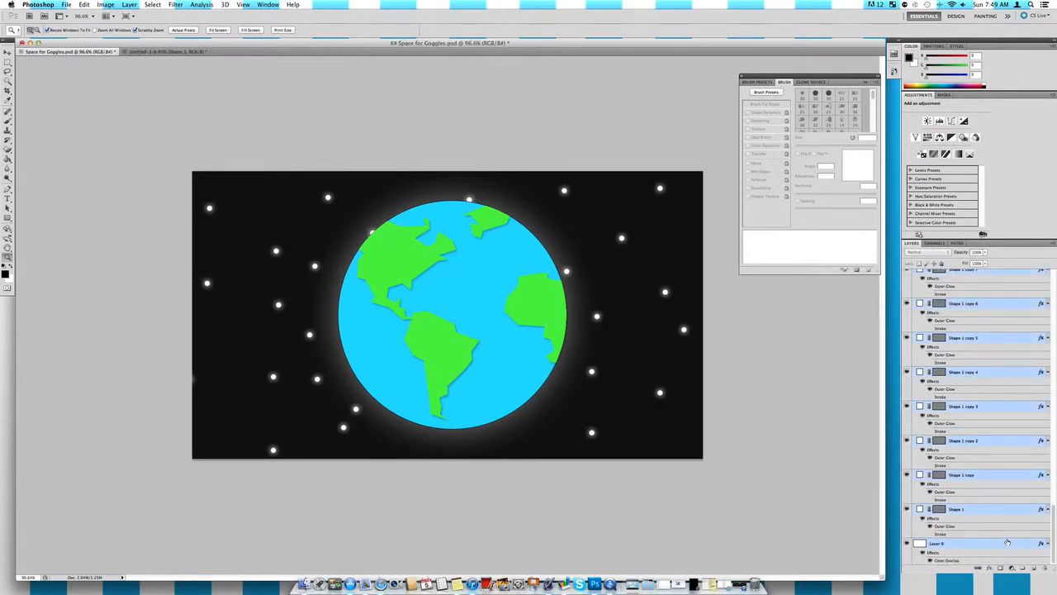
- Collapse the effects lists of Layer 0, Shape 1, Shape 1 copy, Shape 1 copy 2 and Shape 1 copy 3
click(1047, 544)
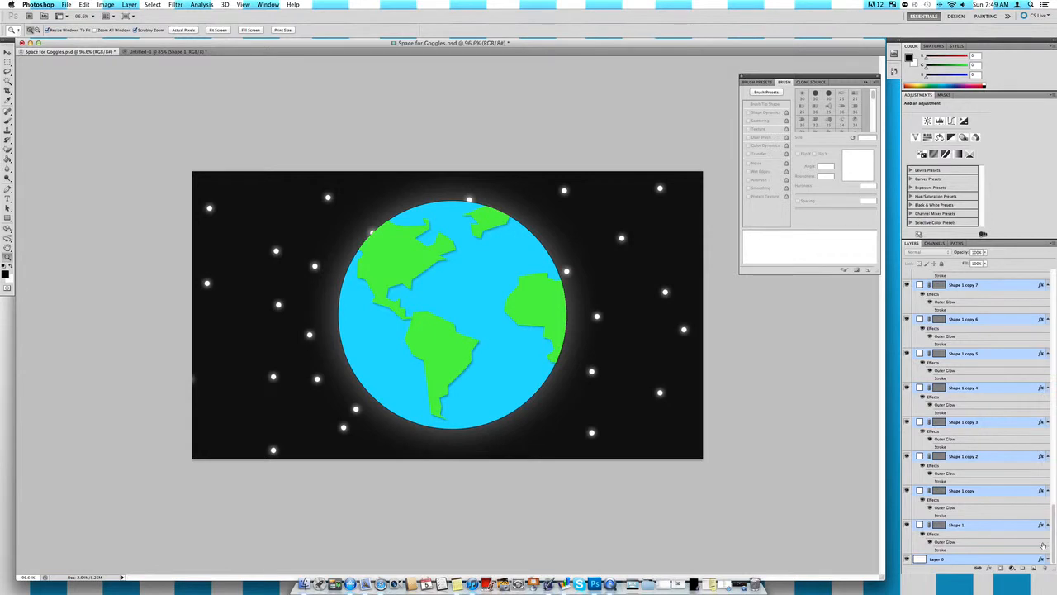
scroll(1050, 526, up, 1)
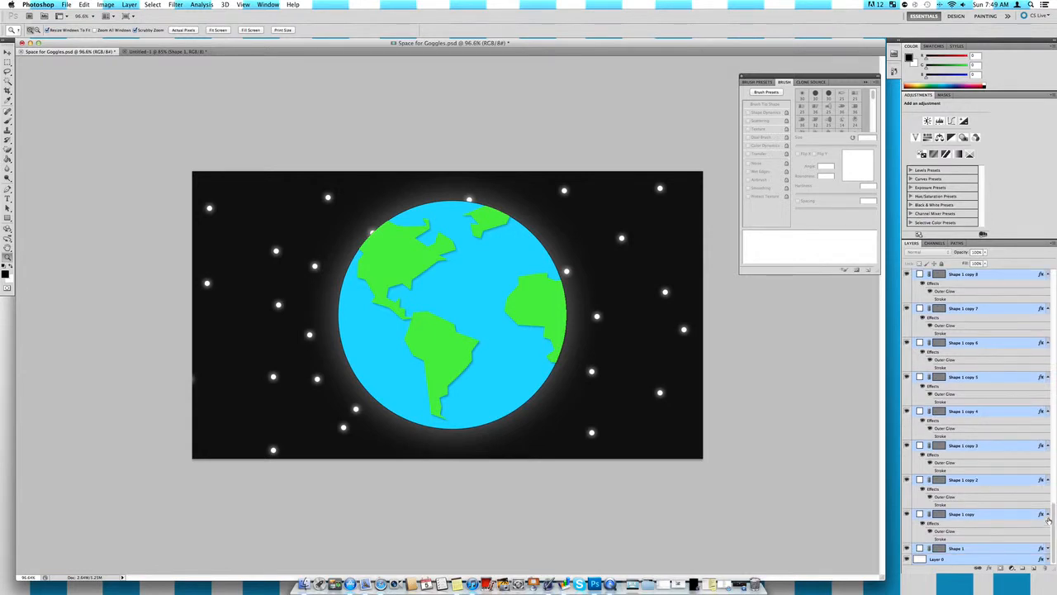
click(1047, 514)
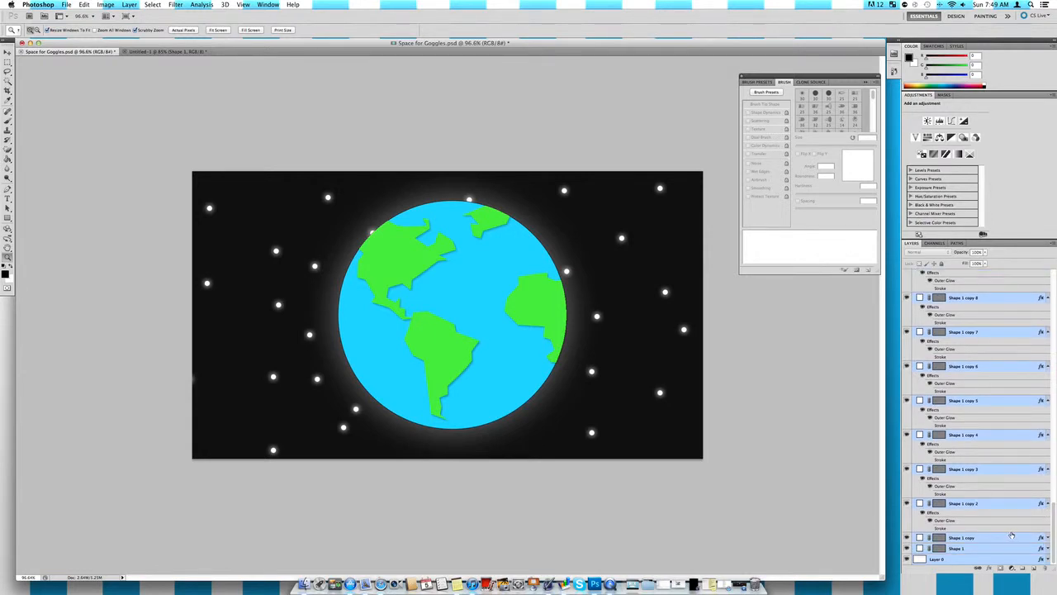
click(1049, 504)
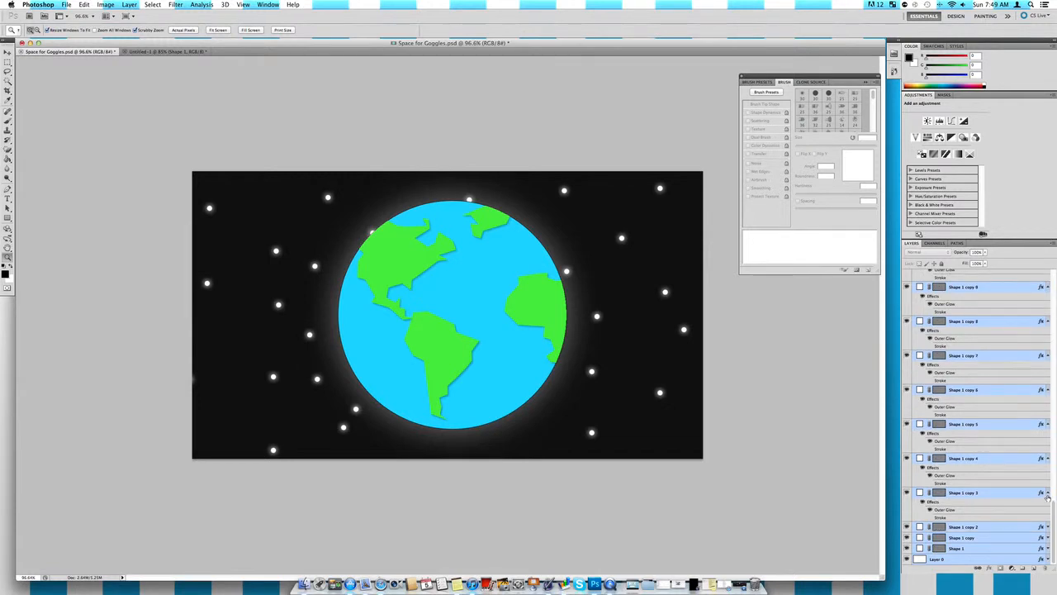
click(1048, 495)
scroll(991, 462, up, 5)
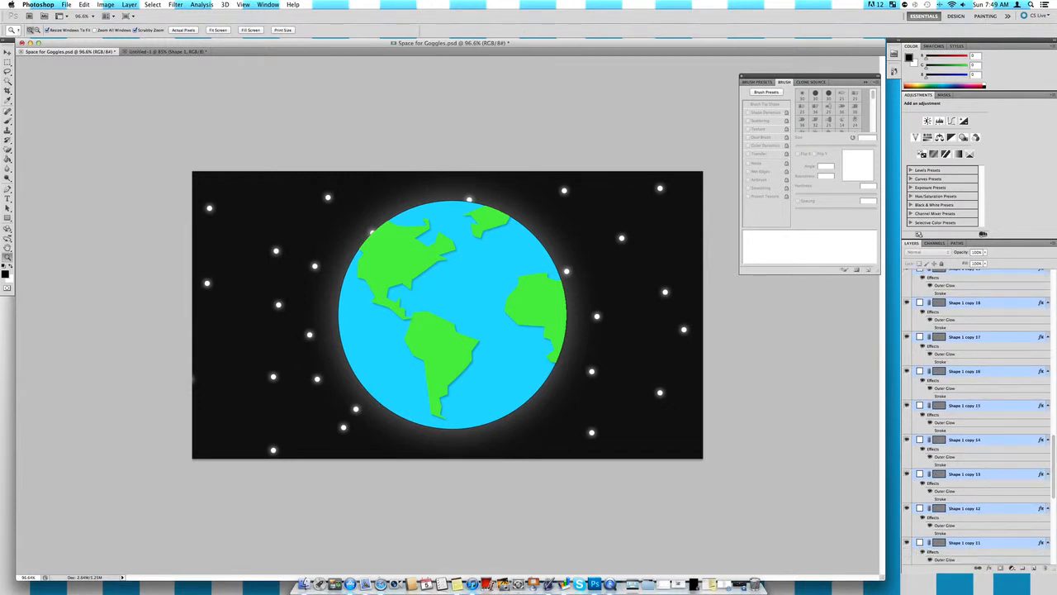
- Clear the multiple-layer selection, collapse Shape 7's effects list, and select only the Shape 5 layer
click(998, 456)
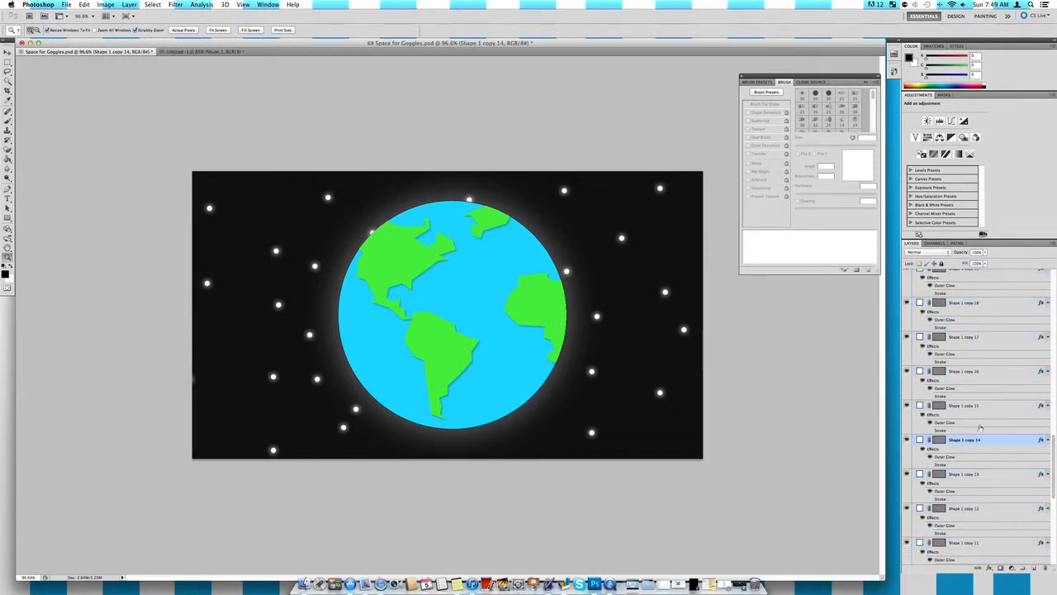
scroll(981, 428, up, 10)
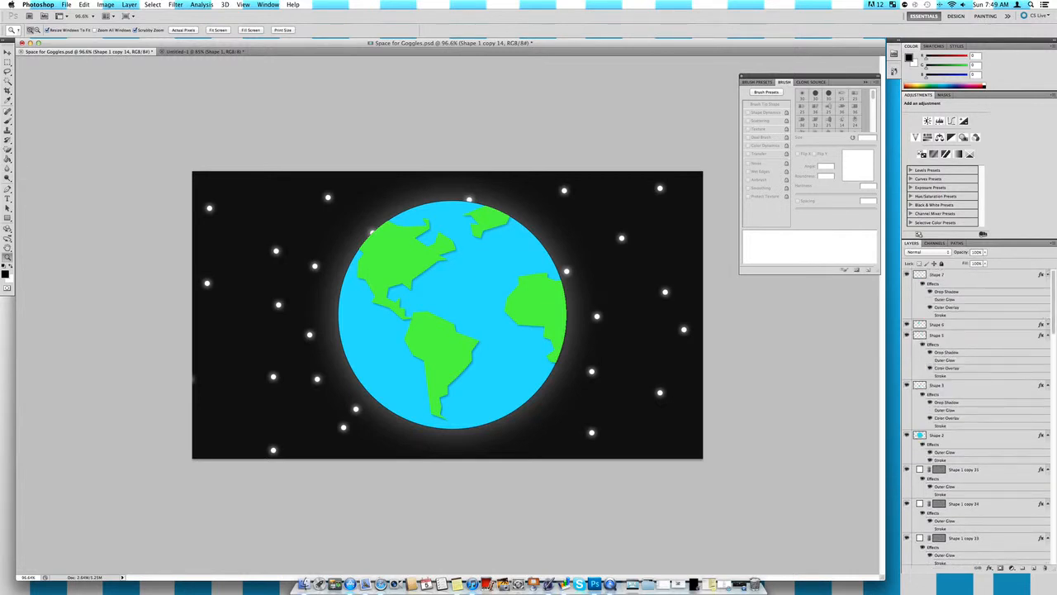
click(1048, 274)
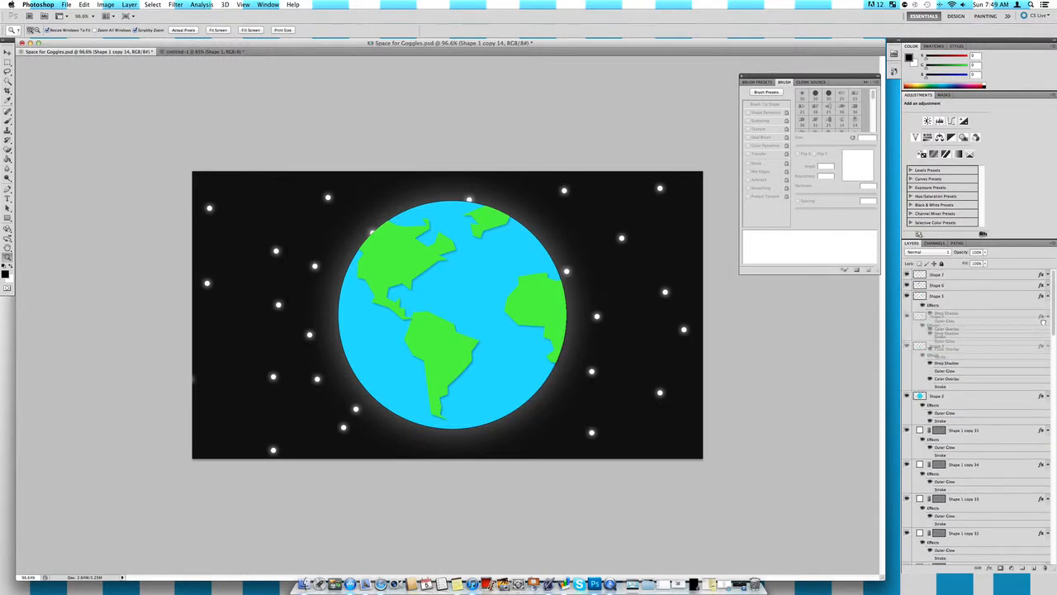
click(958, 295)
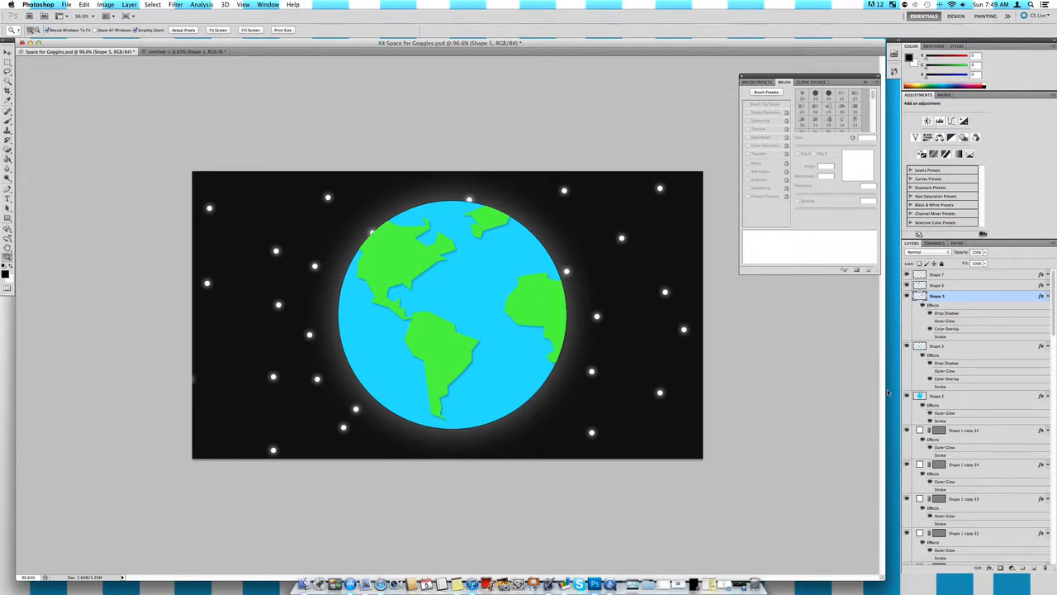
- Hide and show the Shape 5 layer twice, leaving it visible
click(906, 296)
click(906, 296)
click(906, 295)
click(906, 296)
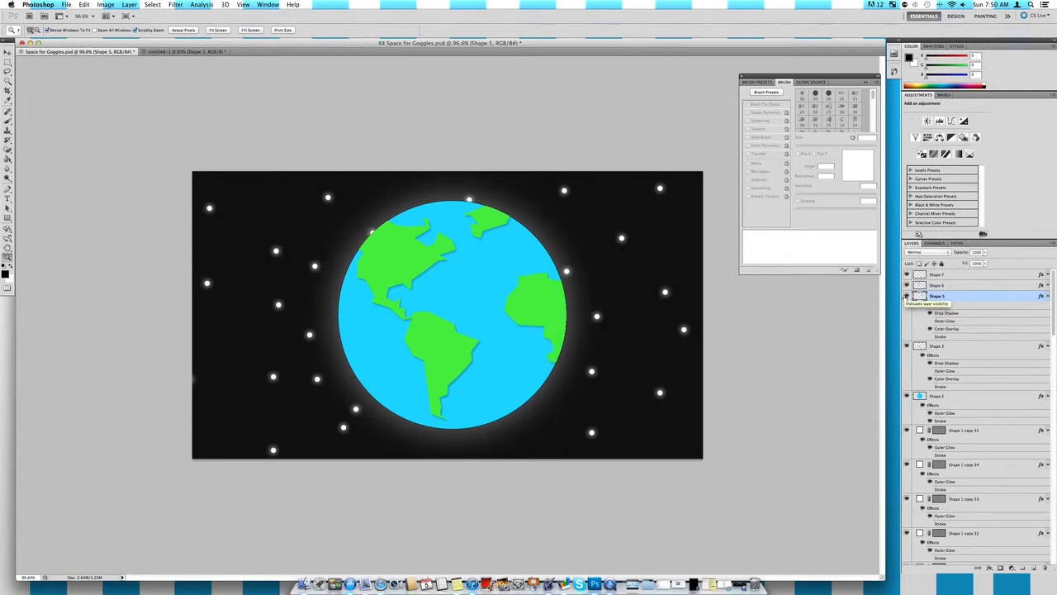
- Try different opacities on Shape 5, including 20%, and restore the layer's opacity to 100%
click(985, 252)
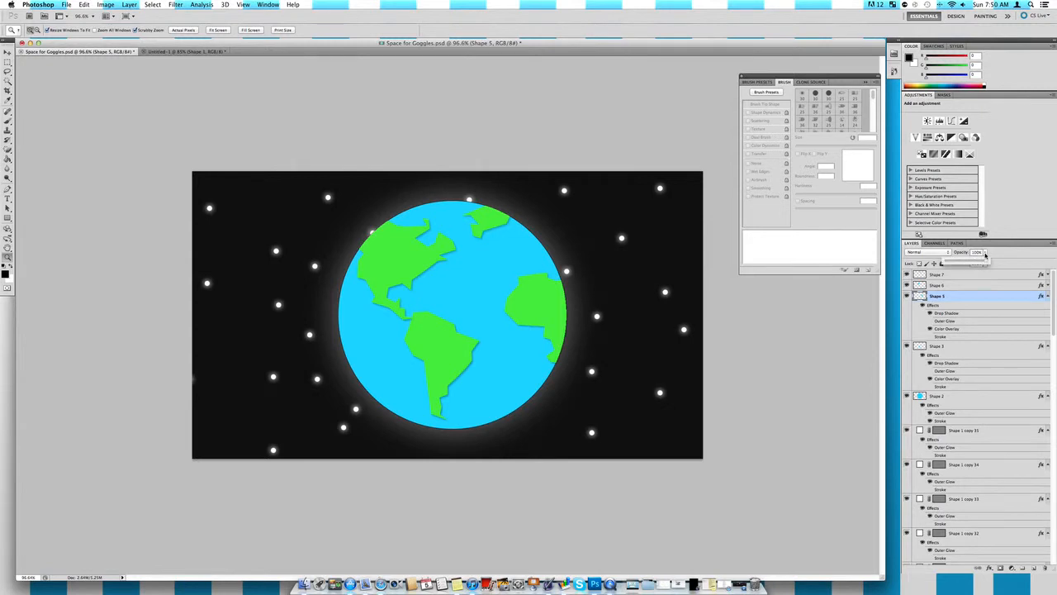
drag(969, 263, 997, 260)
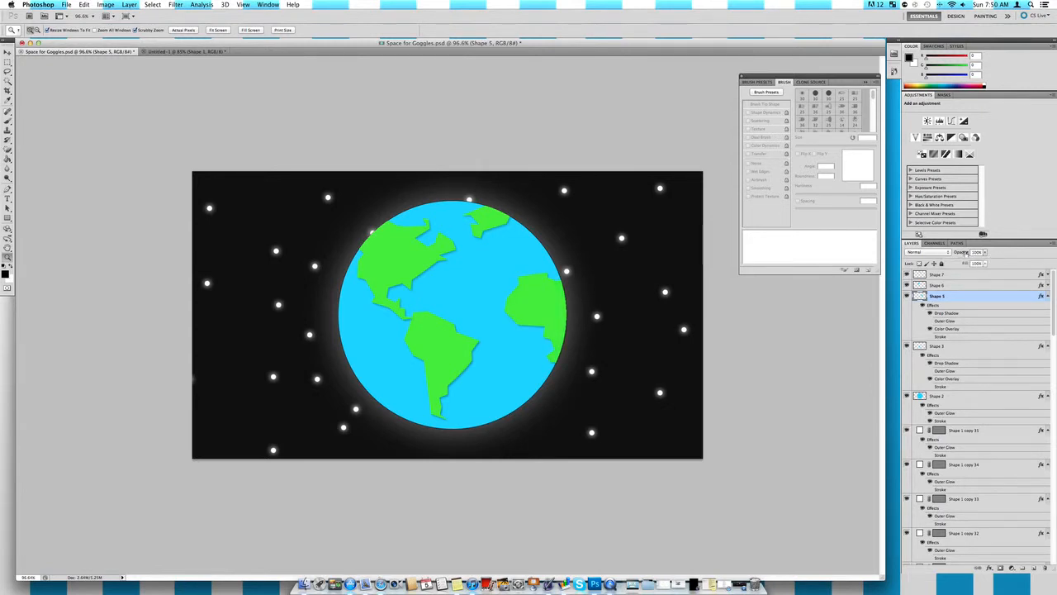
text(20)
key(Return)
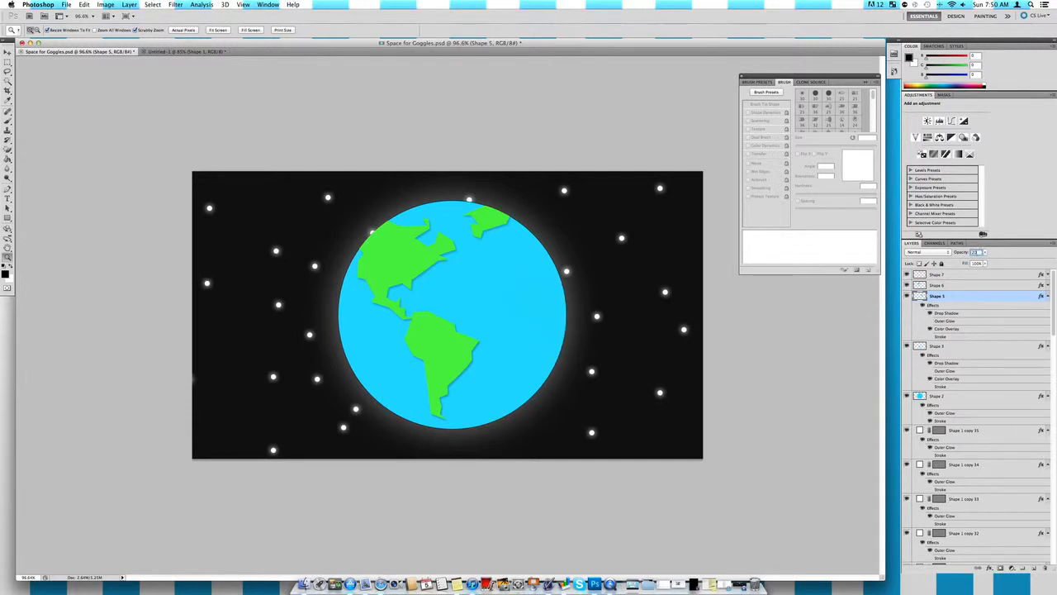
click(985, 251)
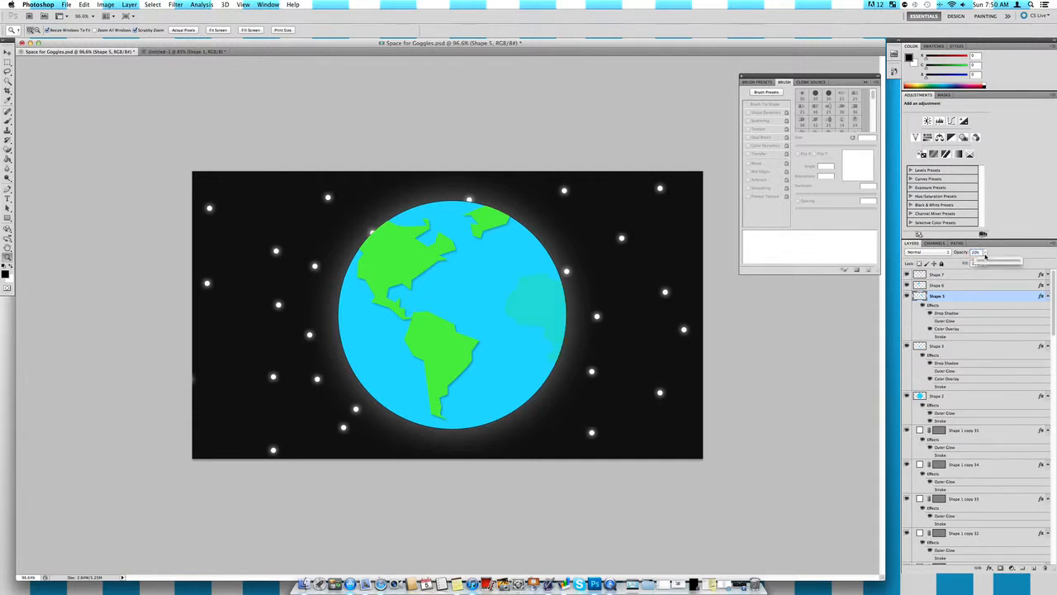
drag(986, 261, 1051, 263)
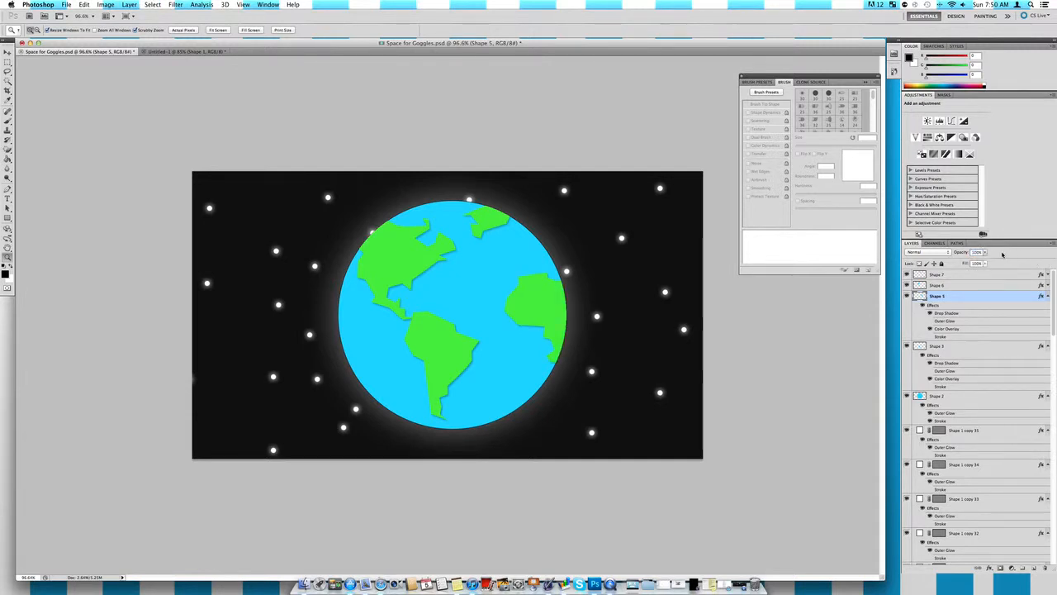
- Look through the blend modes available for Shape 5 and leave the layer set to Normal
click(924, 252)
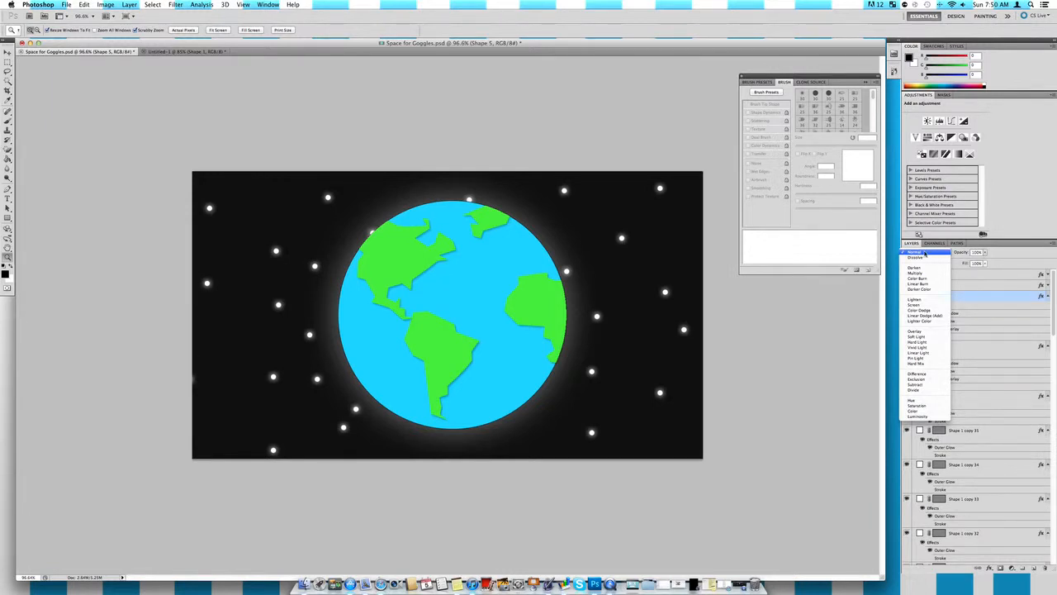
click(993, 263)
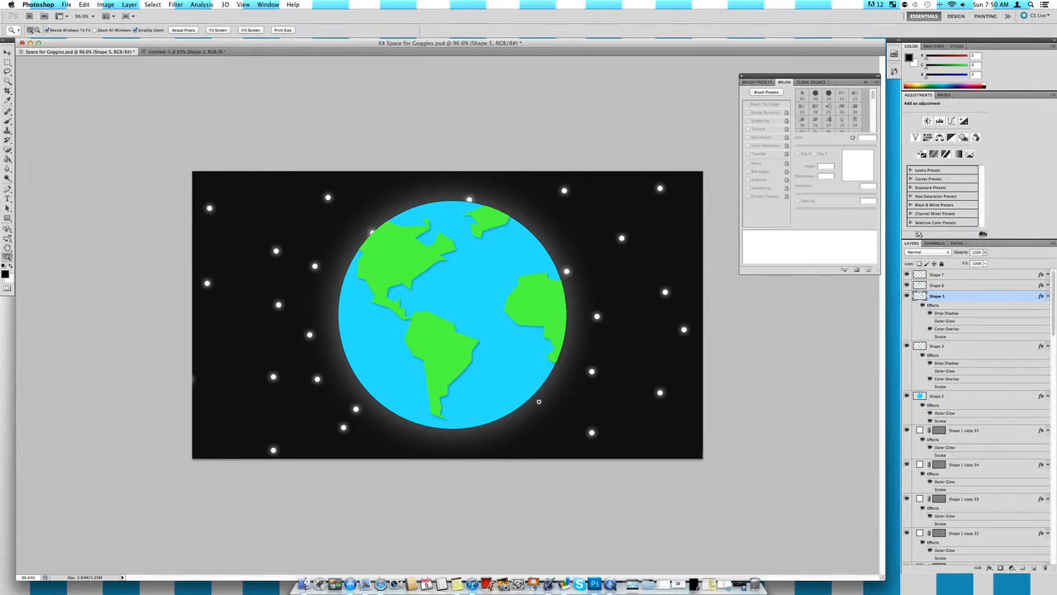
- Switch to the Untitled-1 document and apply an Outer Glow effect to the Shape 1 layer
click(189, 51)
key(v)
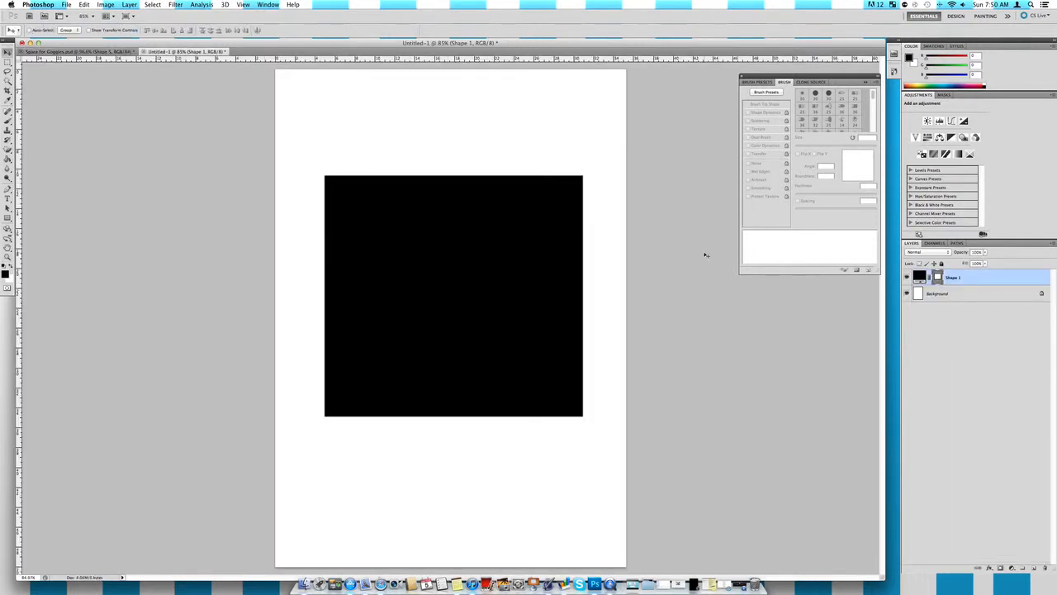
key(h)
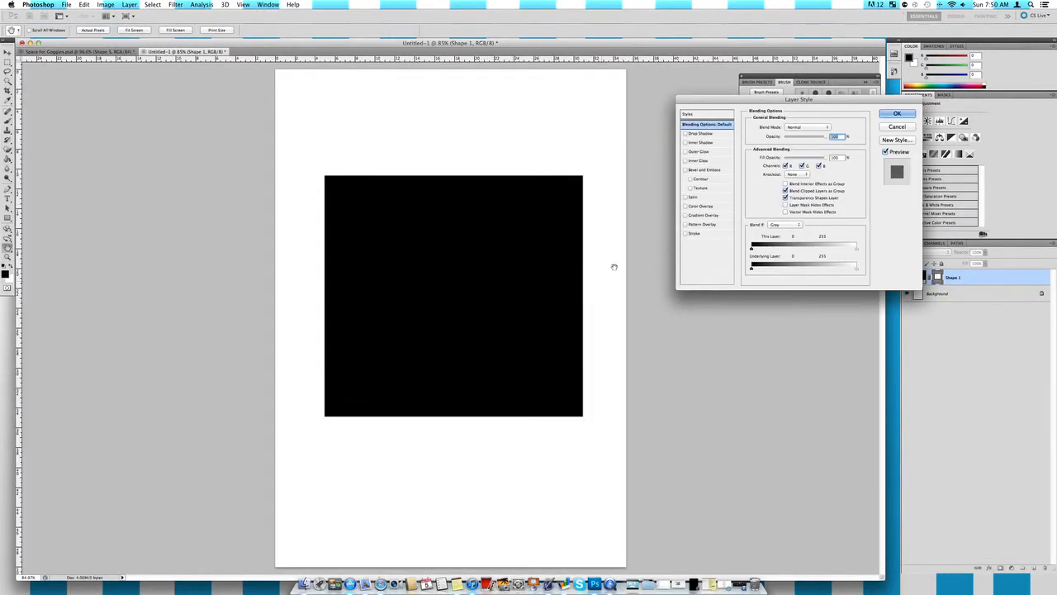
click(687, 152)
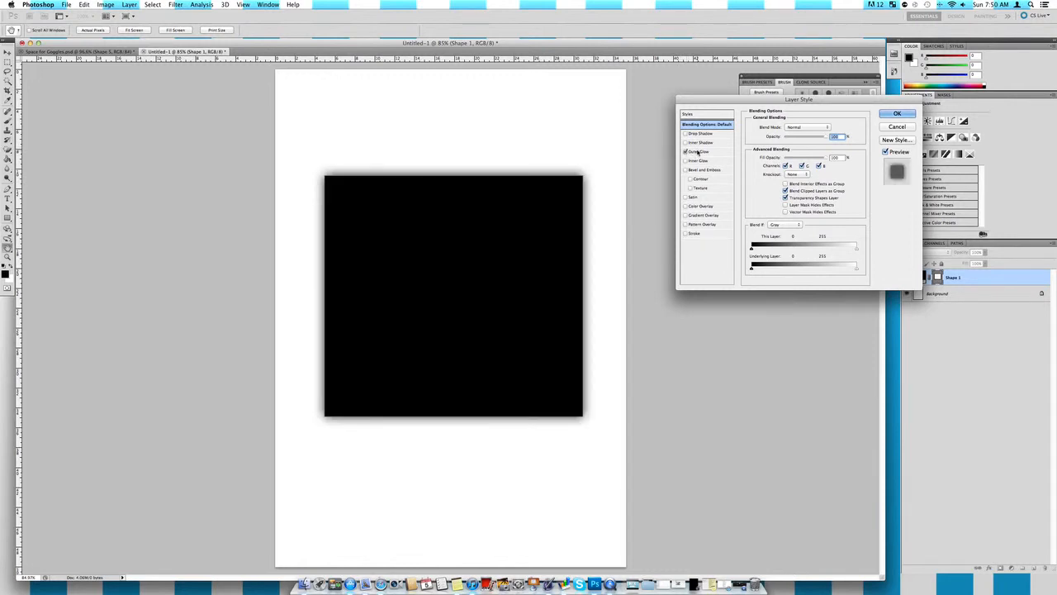
click(896, 113)
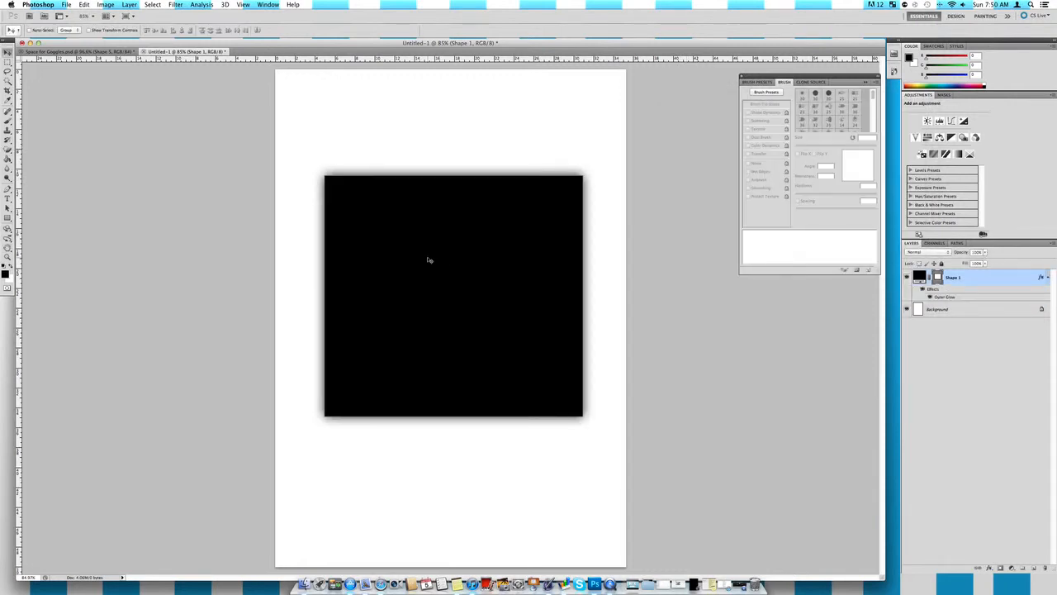
- Try Shape 1's opacity slider, set the layer's fill to 0% with opacity at 100%, and deselect the layer
click(985, 252)
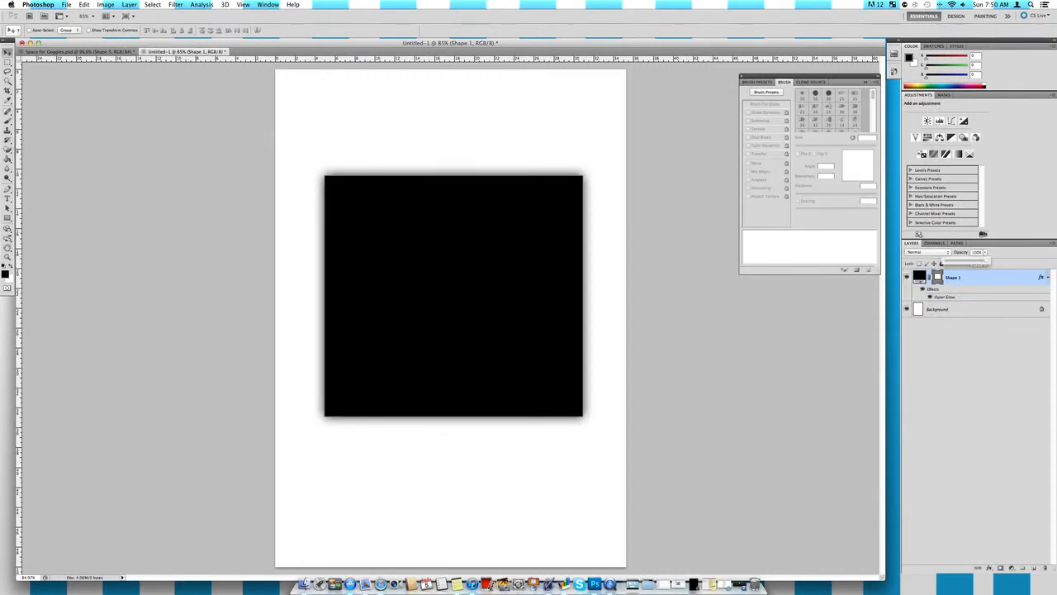
drag(983, 263, 950, 269)
click(984, 263)
click(926, 378)
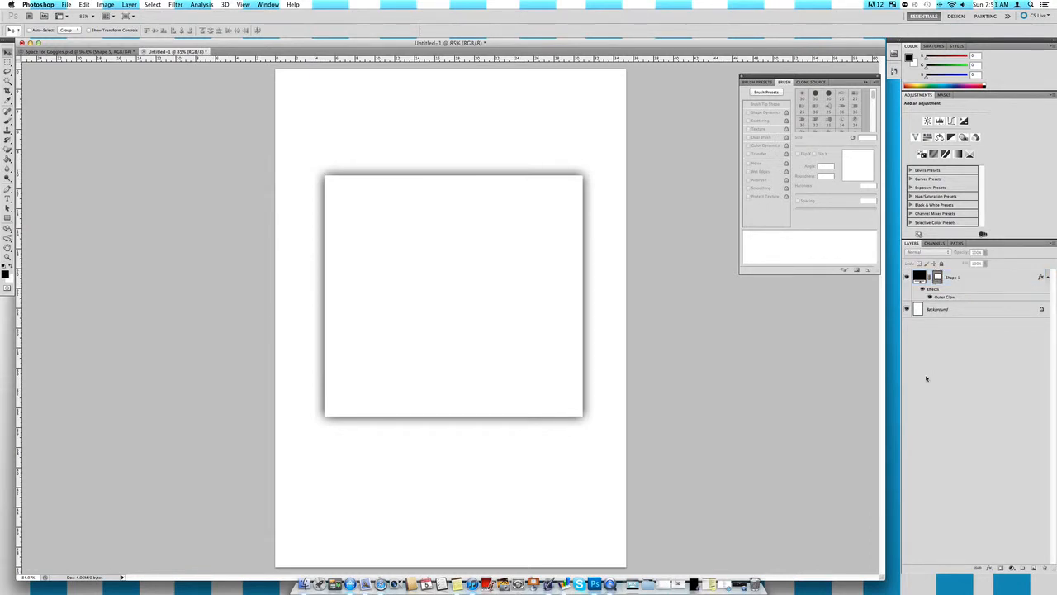
- Add a Stroke effect to the Shape 1 layer in light red, color ff9090
double_click(975, 281)
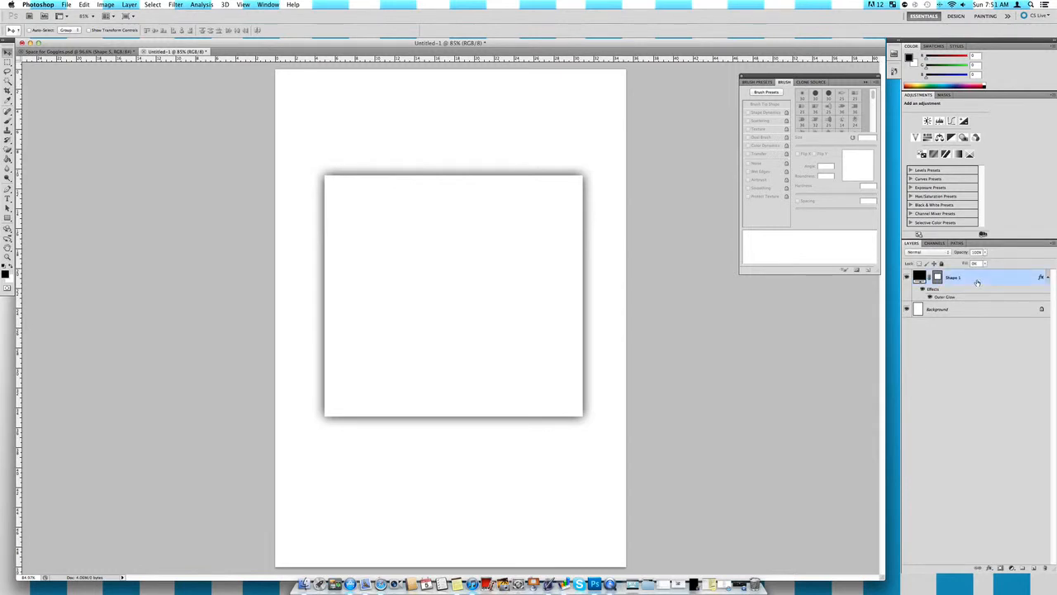
click(685, 233)
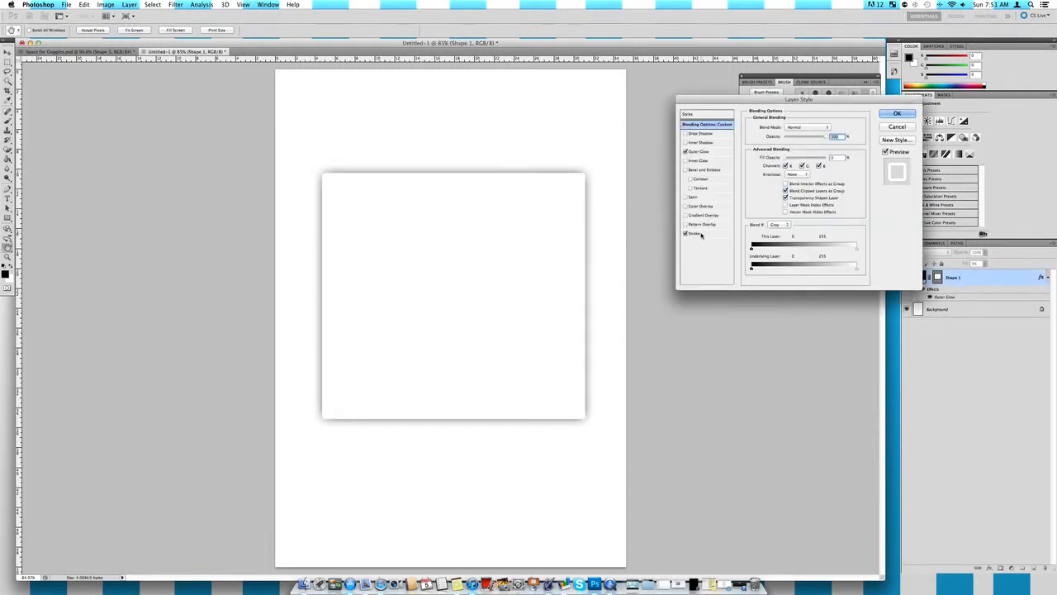
click(768, 181)
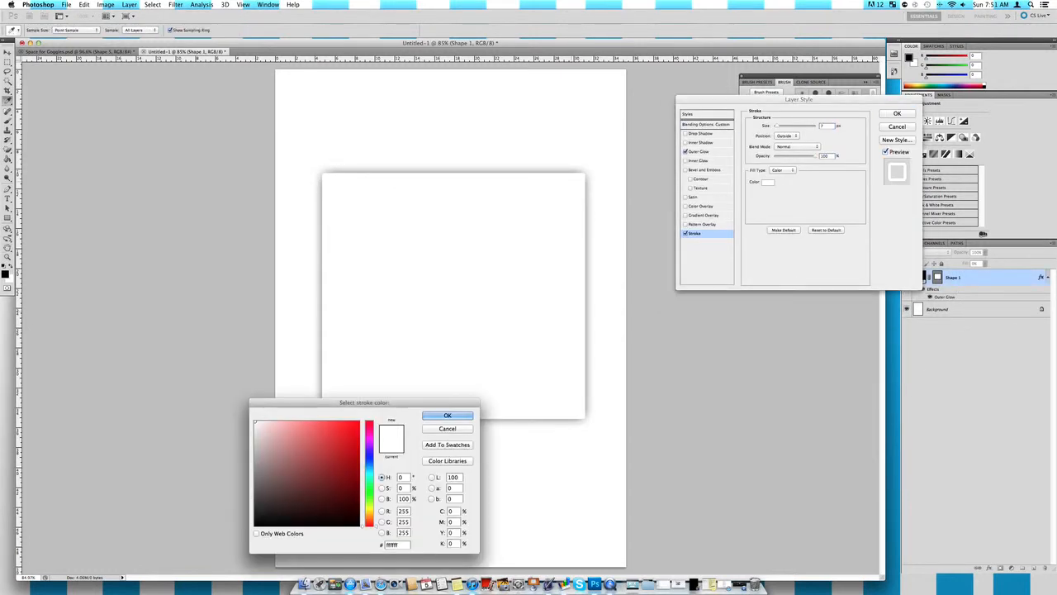
click(292, 428)
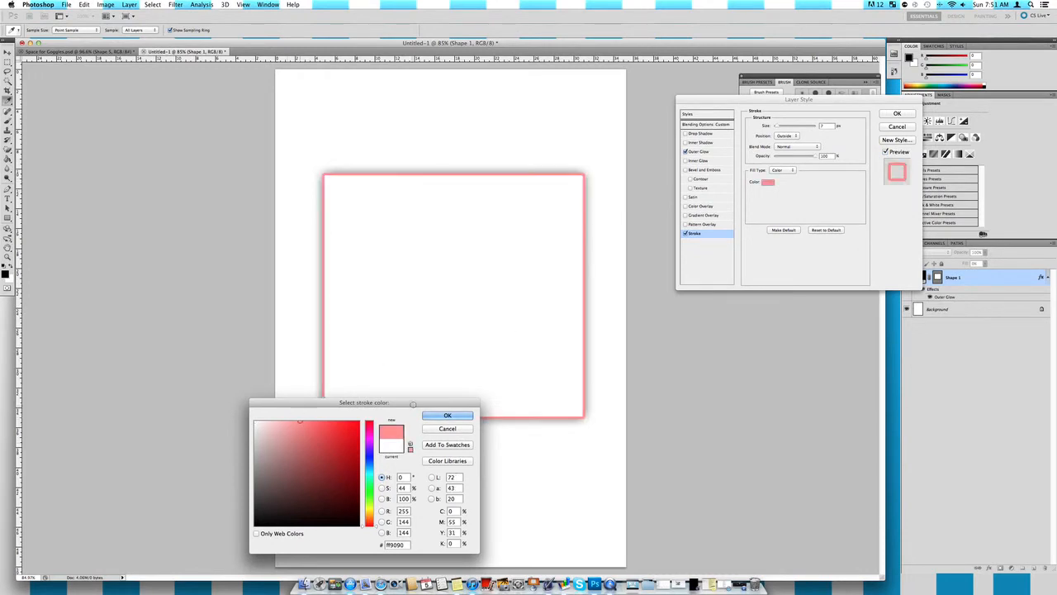
click(447, 414)
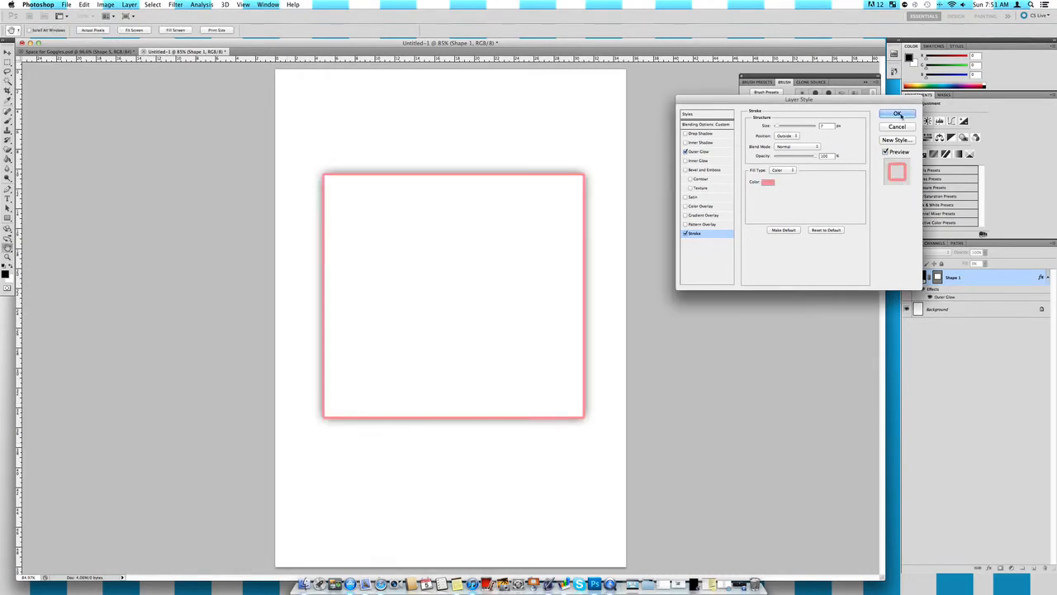
click(897, 114)
- Set Shape 1's fill to about 40% and deselect the layer
click(982, 262)
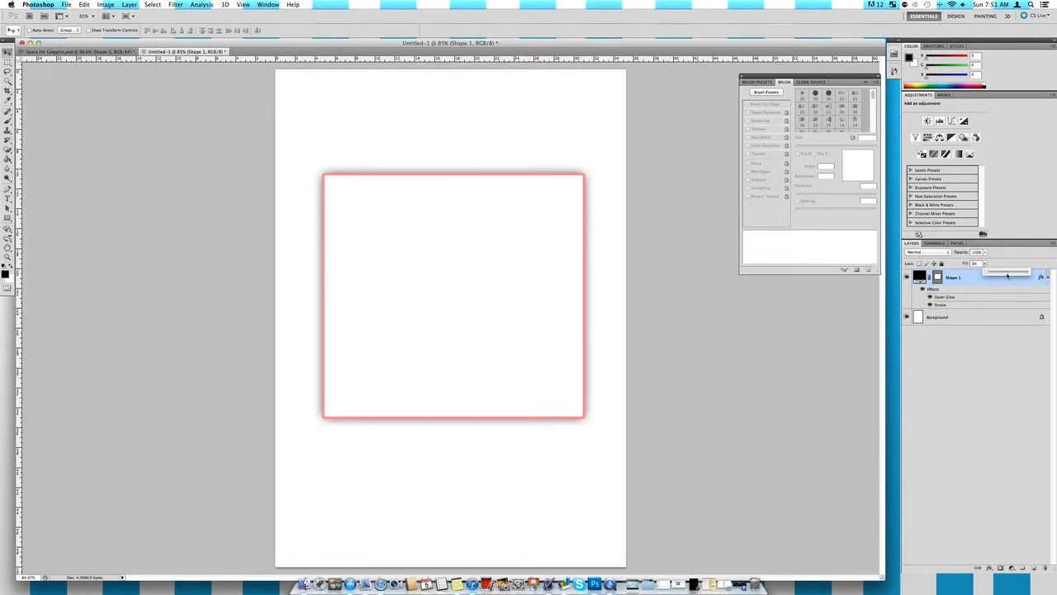
click(1004, 273)
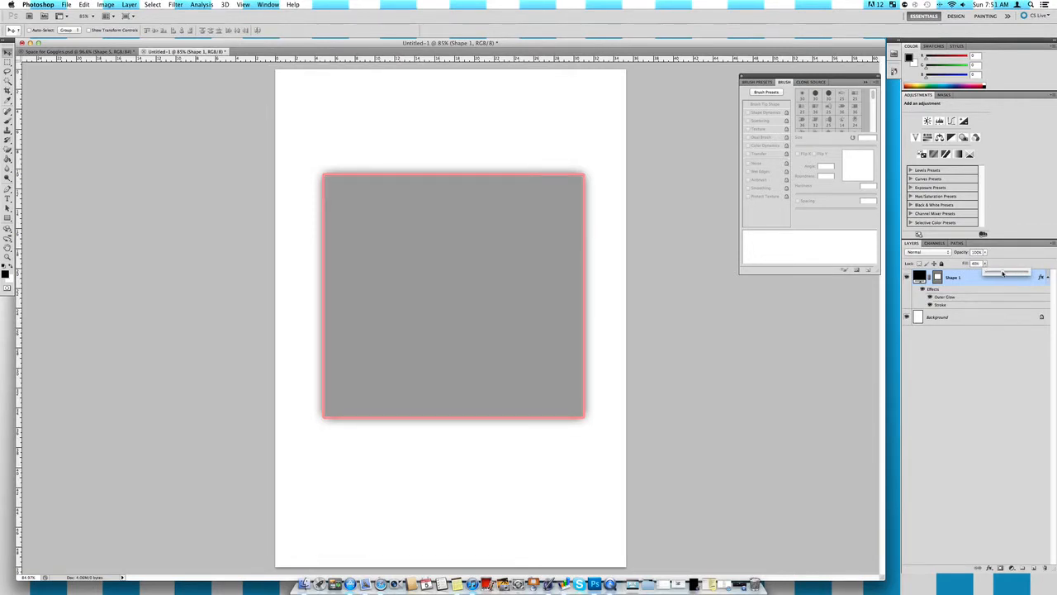
click(974, 374)
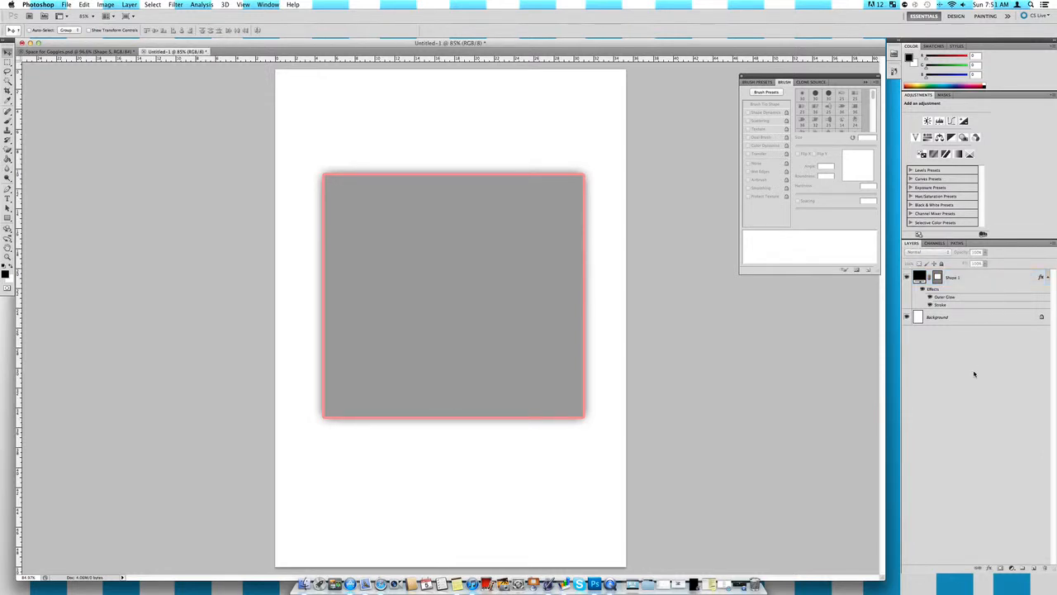
- Try deleting the Shape 1 layer and adding a new empty layer, undoing each change
click(976, 286)
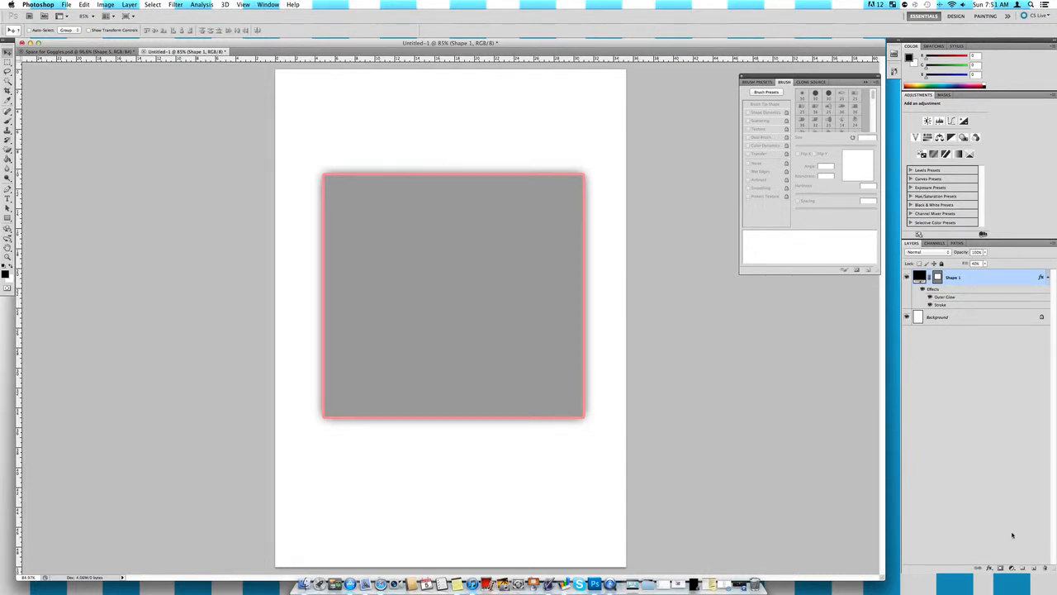
click(1045, 569)
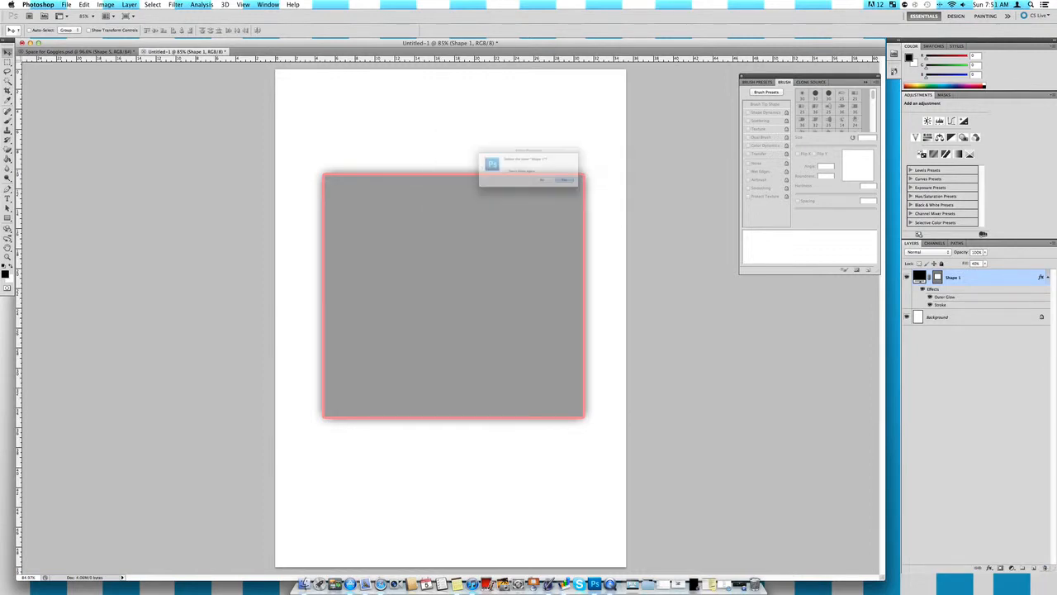
click(589, 189)
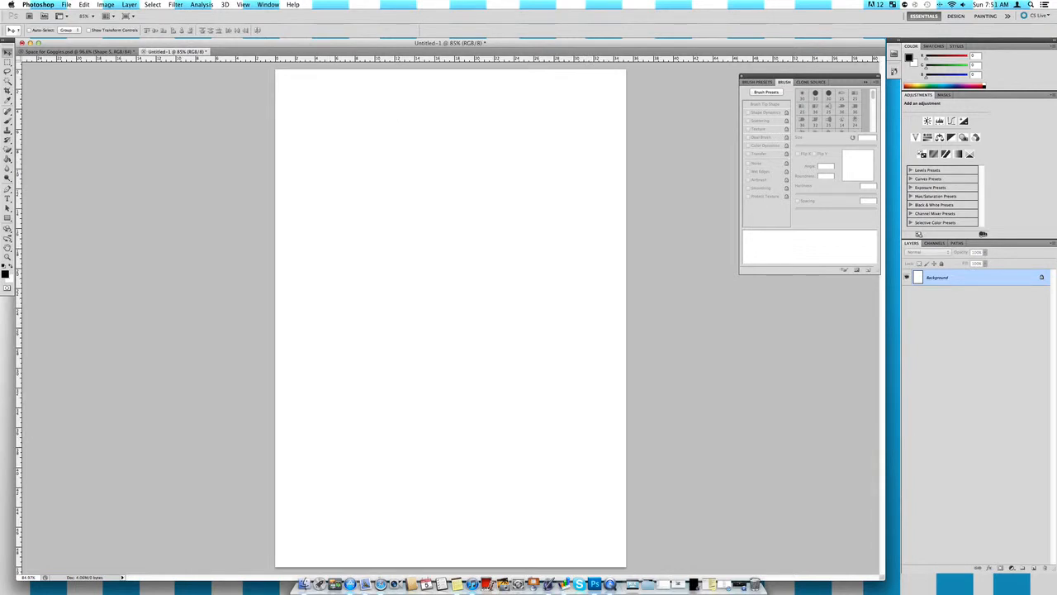
key(super+z)
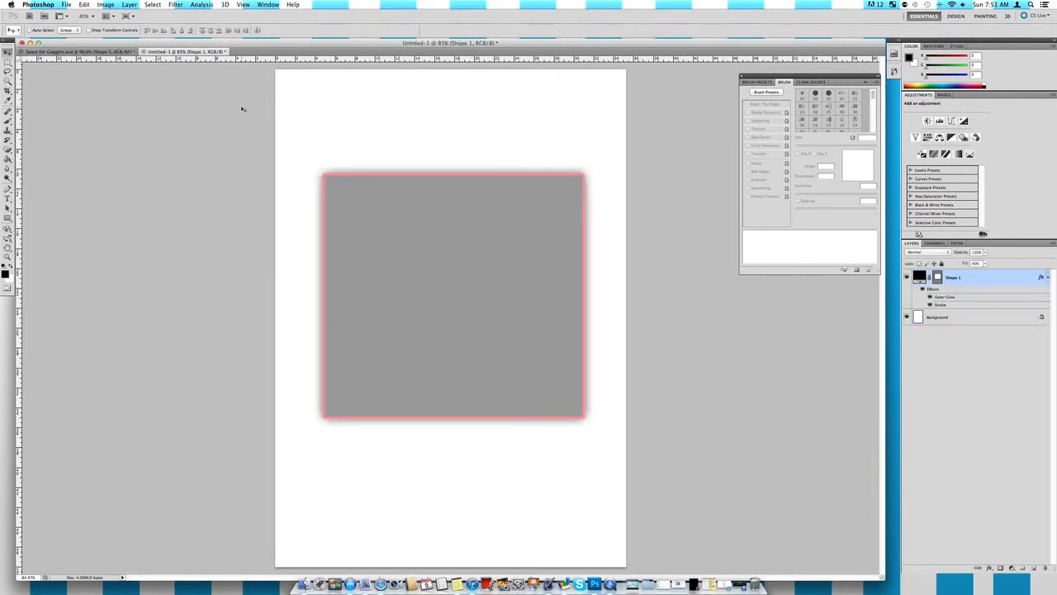
click(1034, 569)
key(super+z)
- Look through the available layer effects and the fill and adjustment layer types for Shape 1
click(989, 569)
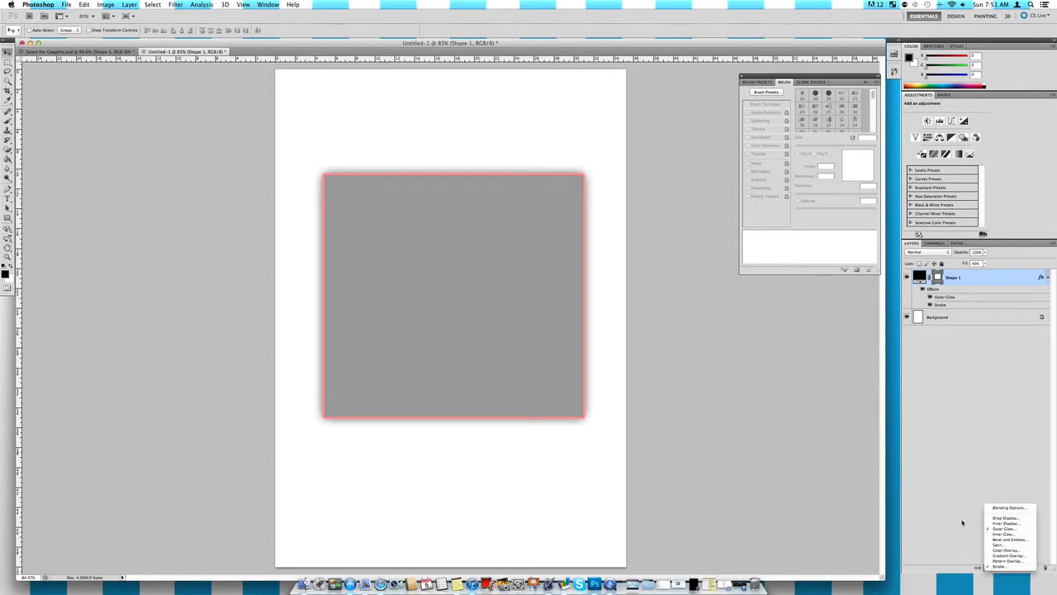
click(1012, 569)
click(1013, 569)
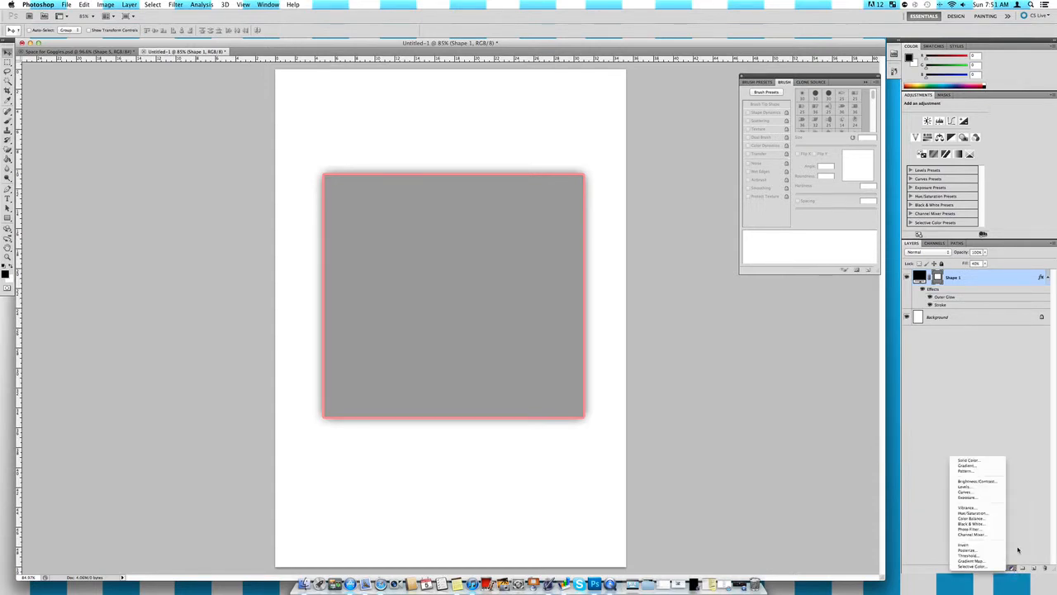
click(1029, 545)
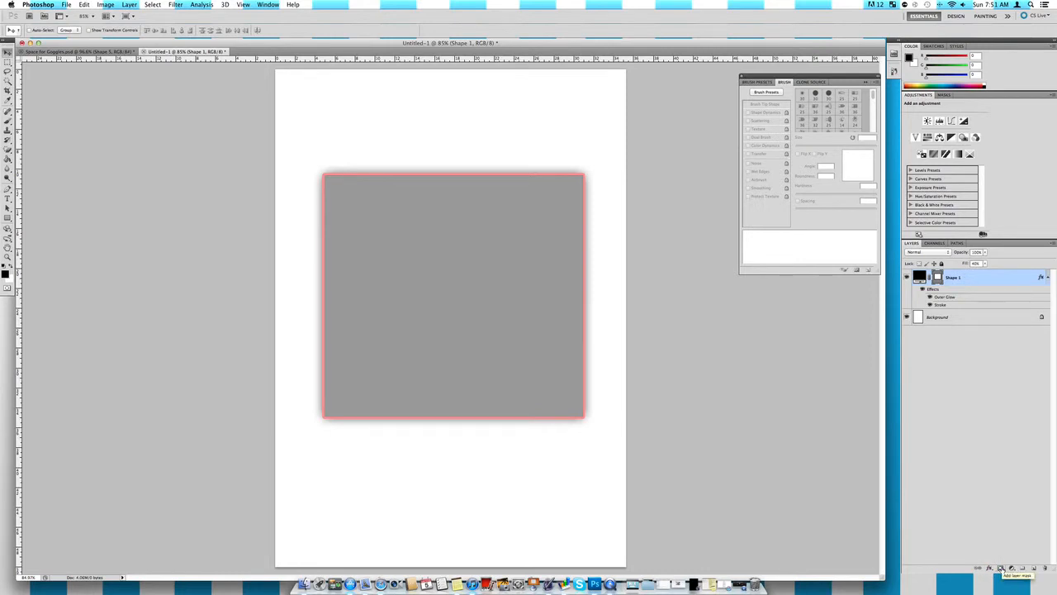
- Switch to the Space for Goggles.psd document and create a layer group named The Globe
click(112, 53)
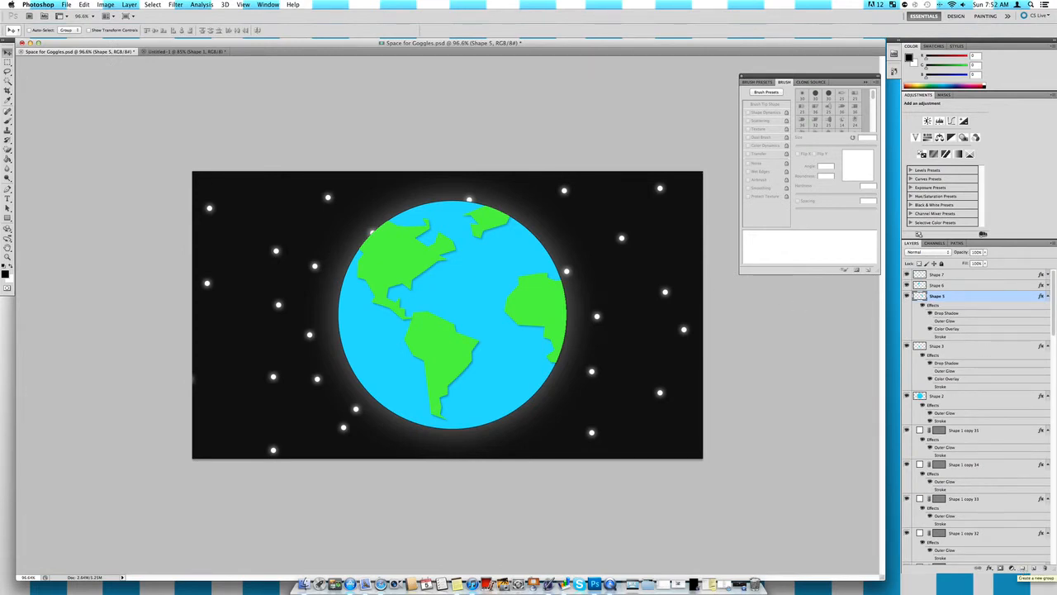
click(1022, 570)
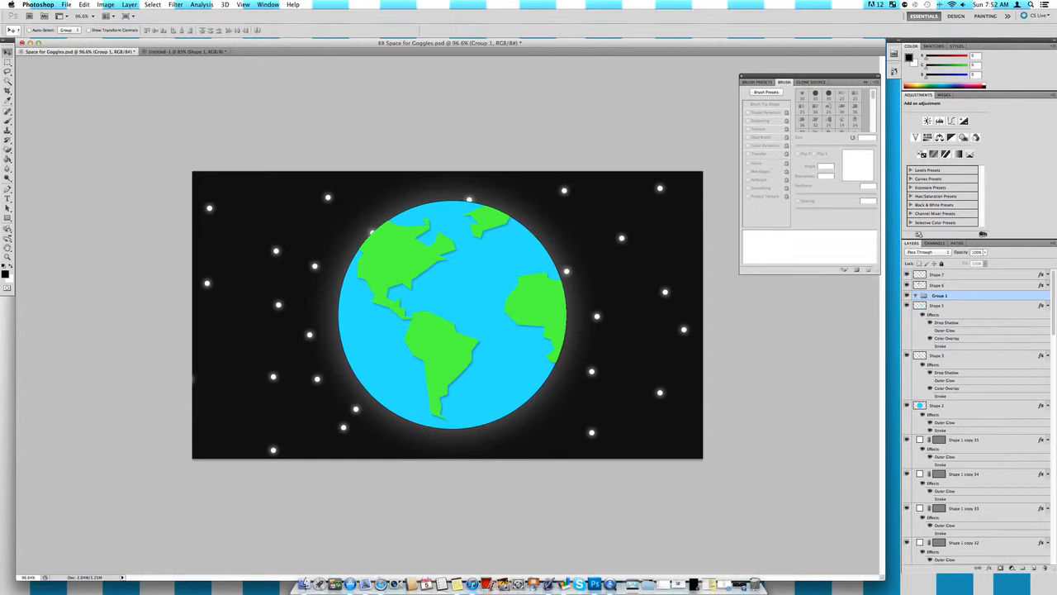
double_click(940, 295)
key(BackSpace)
text(The Globe)
key(Return)
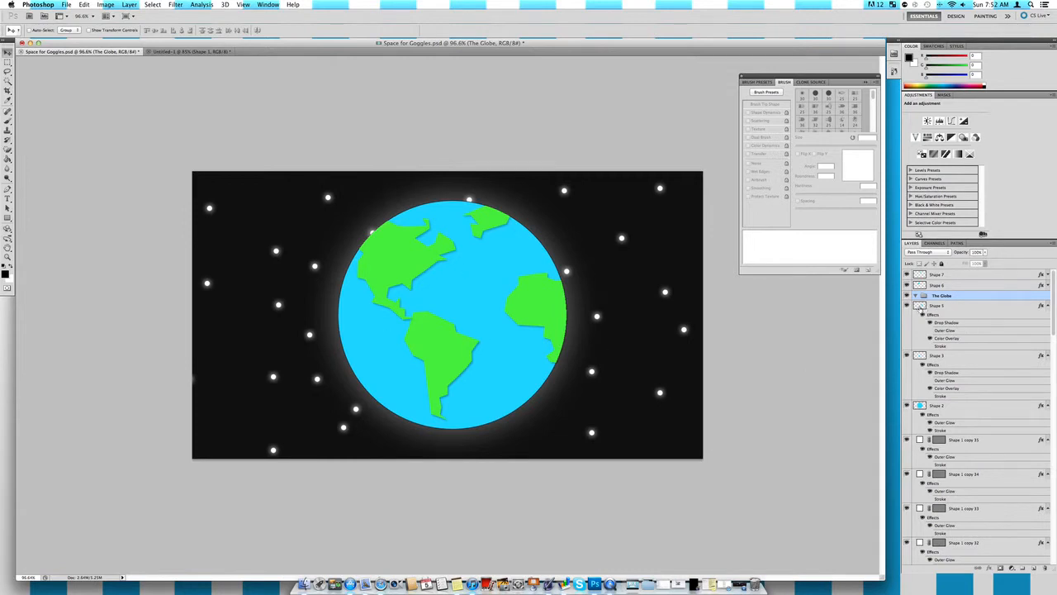
- Select the Shape 7, Shape 6, Shape 5, Shape 3 and Shape 2 layers and move them into The Globe group
click(963, 306)
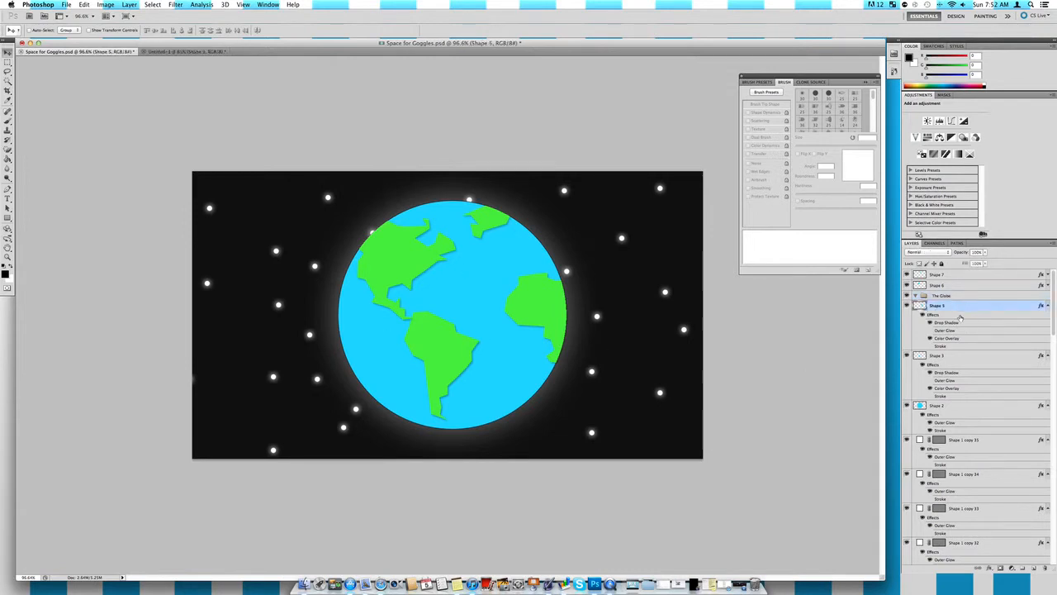
shift+click(960, 360)
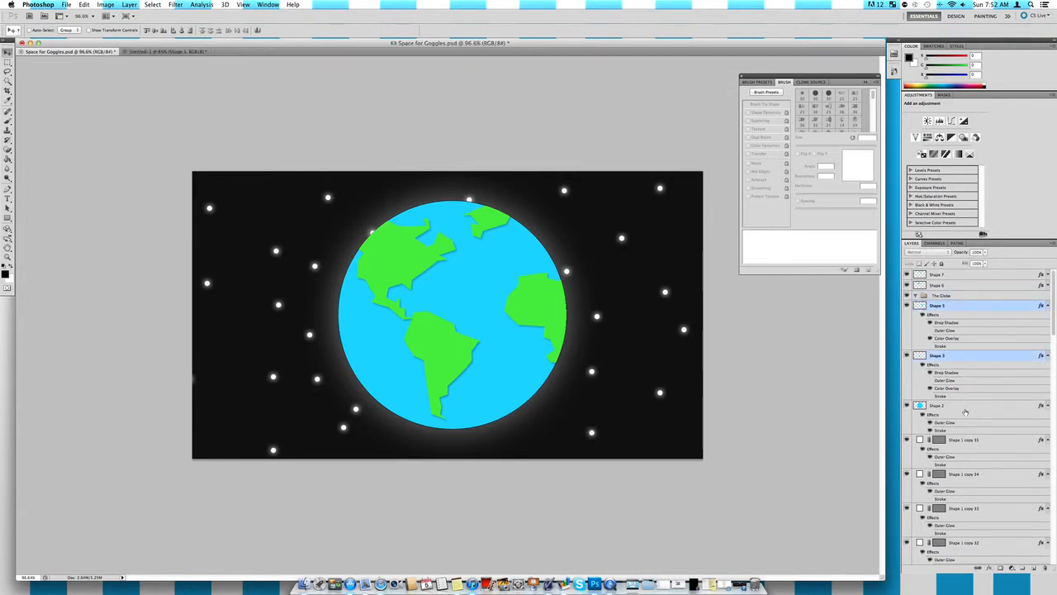
shift+click(964, 409)
double_click(970, 286)
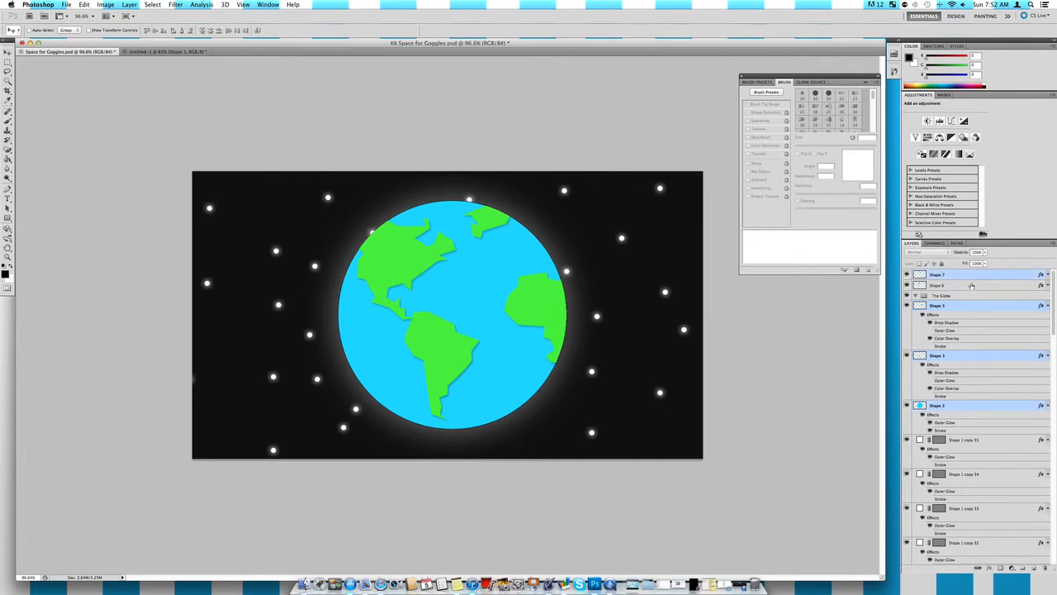
key(Escape)
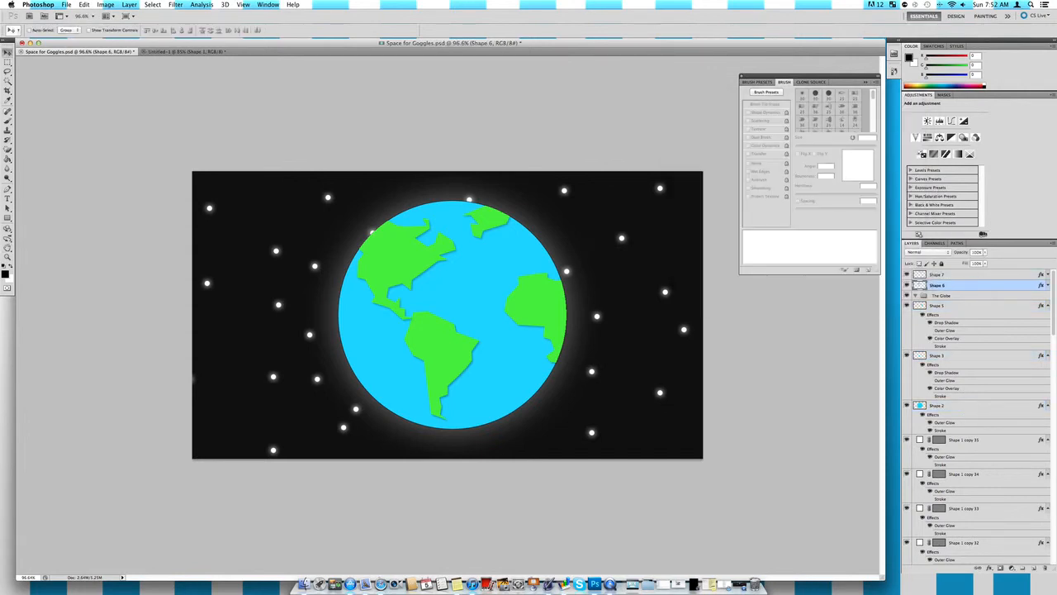
shift+click(972, 275)
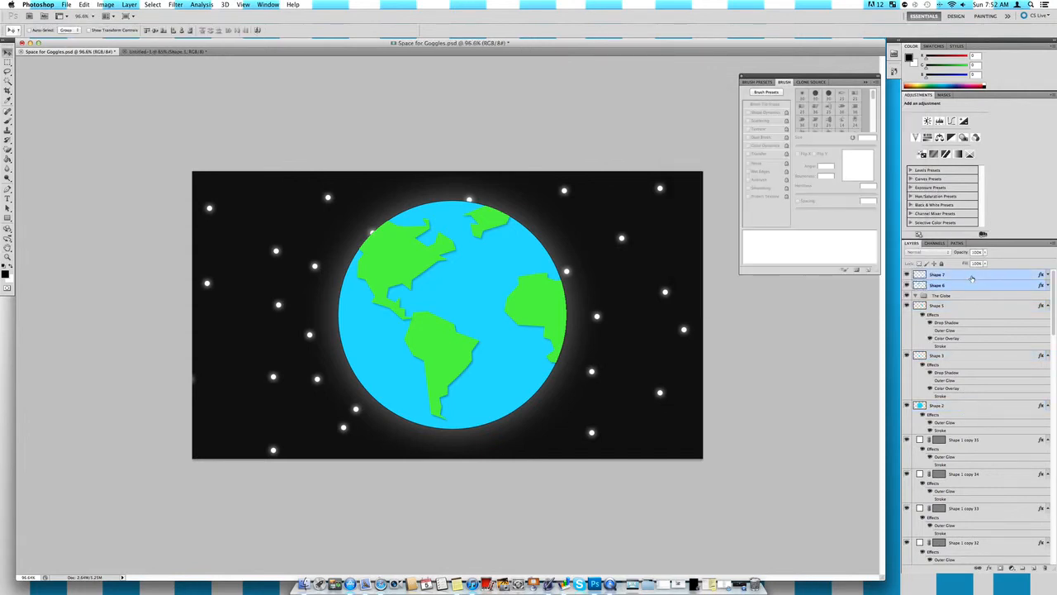
super+click(973, 356)
super+click(973, 310)
super+click(972, 407)
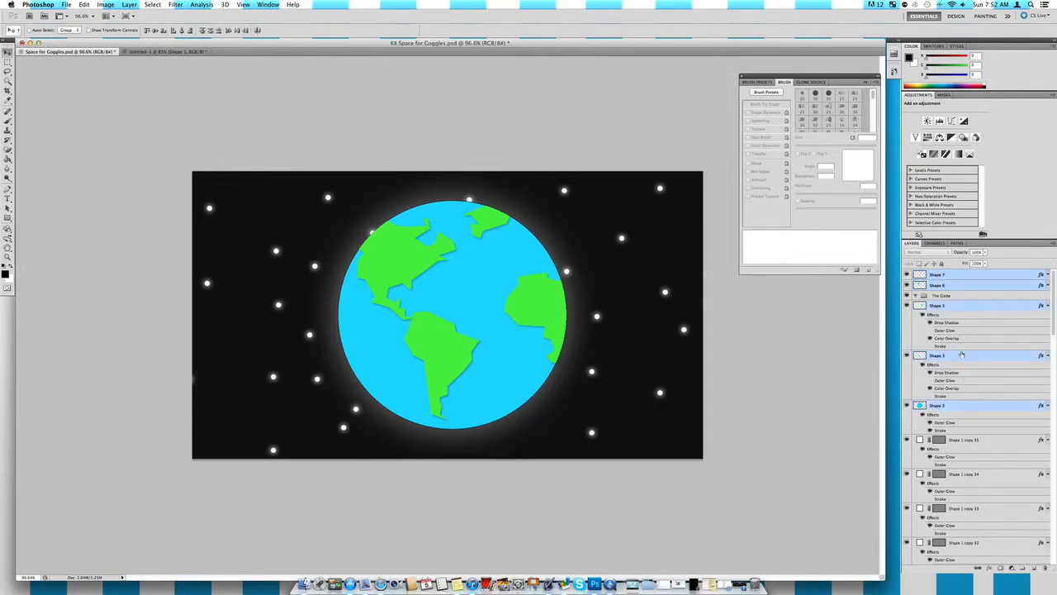
drag(950, 319, 948, 297)
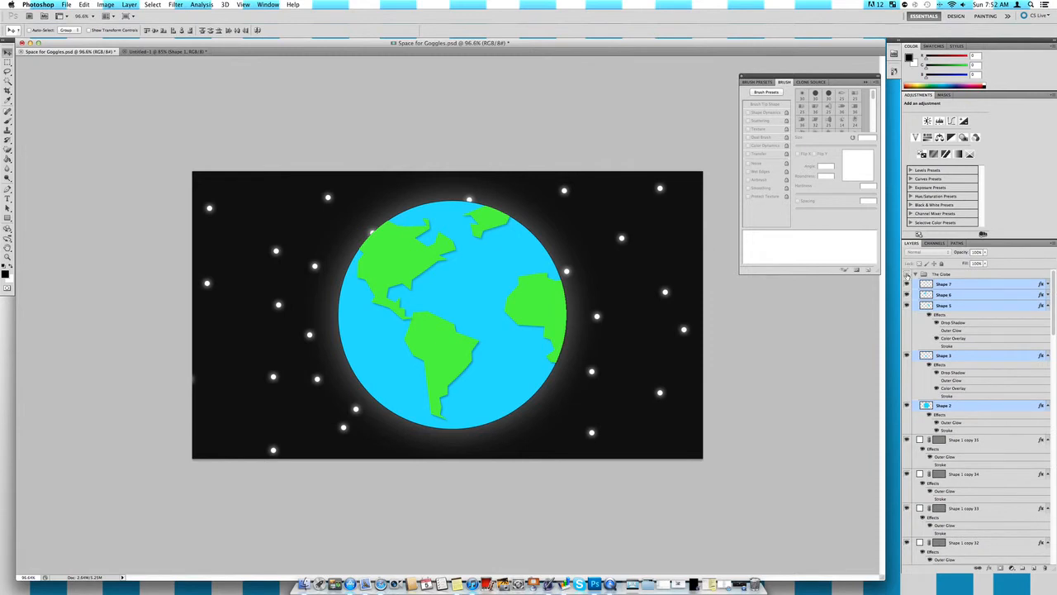
- Hide and reshow The Globe group, and collapse it in the layer list
click(906, 274)
click(907, 275)
click(915, 274)
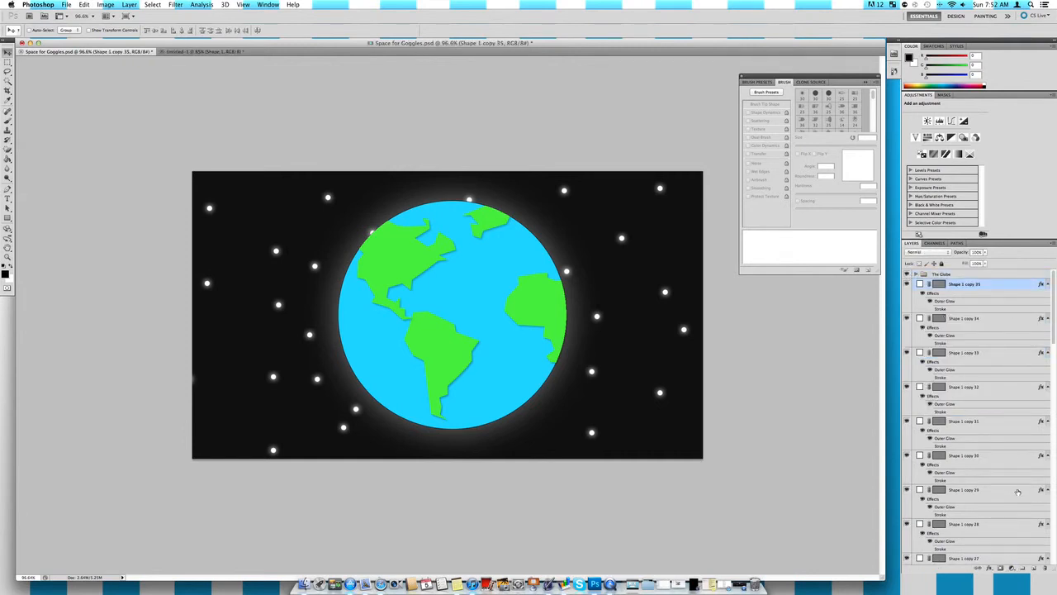
- Create a second layer group named Stars directly below The Globe group
click(1022, 567)
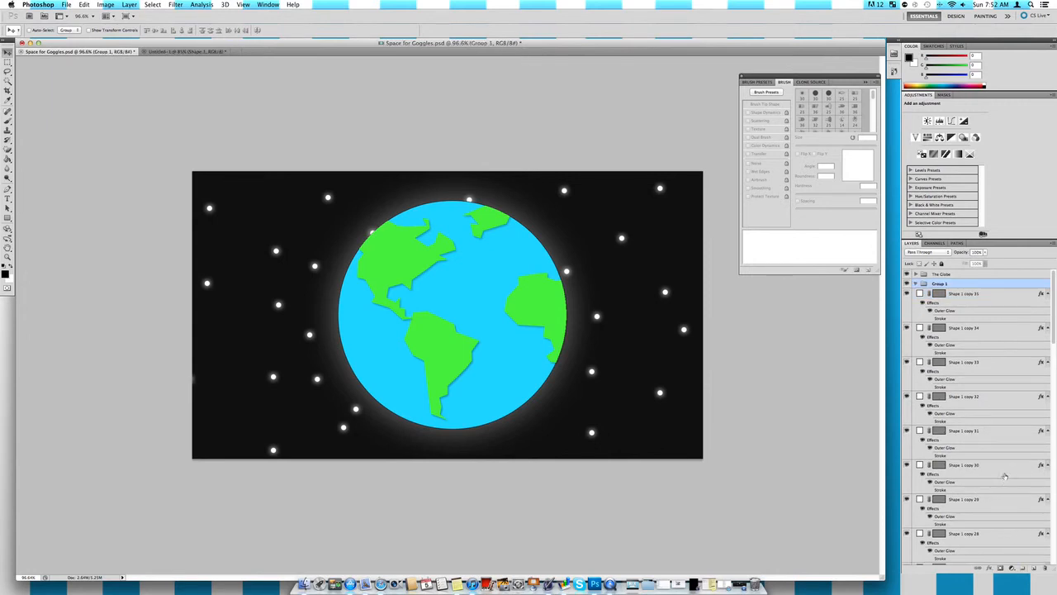
double_click(941, 284)
text(Starts)
key(Return)
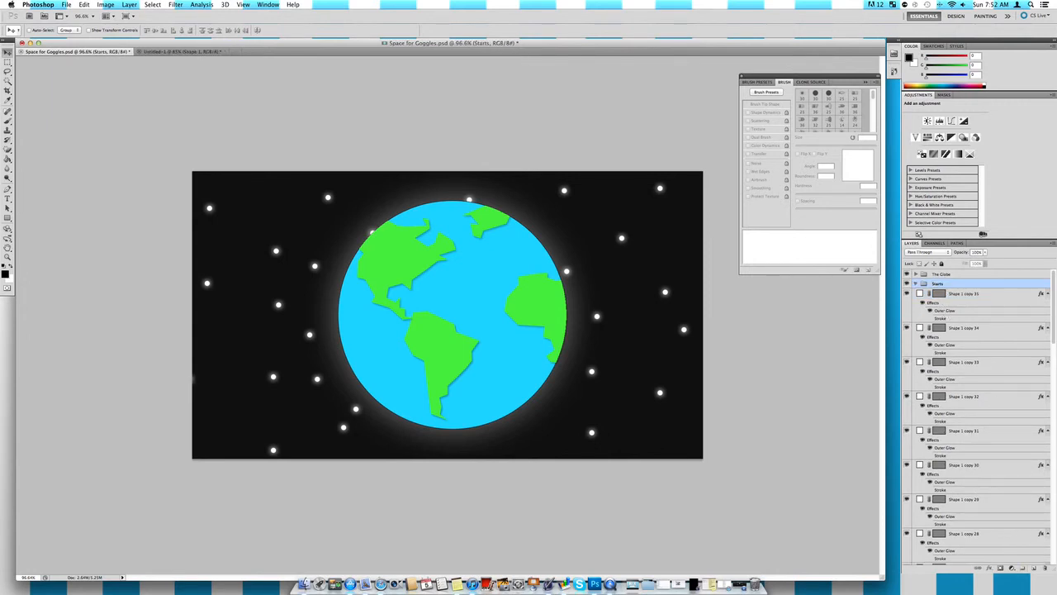
double_click(939, 283)
key(Right)
key(Left)
key(BackSpace)
key(Return)
- Move all layers from Shape 1 copy 35 down to Layer 0 into the Stars group and collapse the group
click(973, 294)
scroll(971, 360, down, 10)
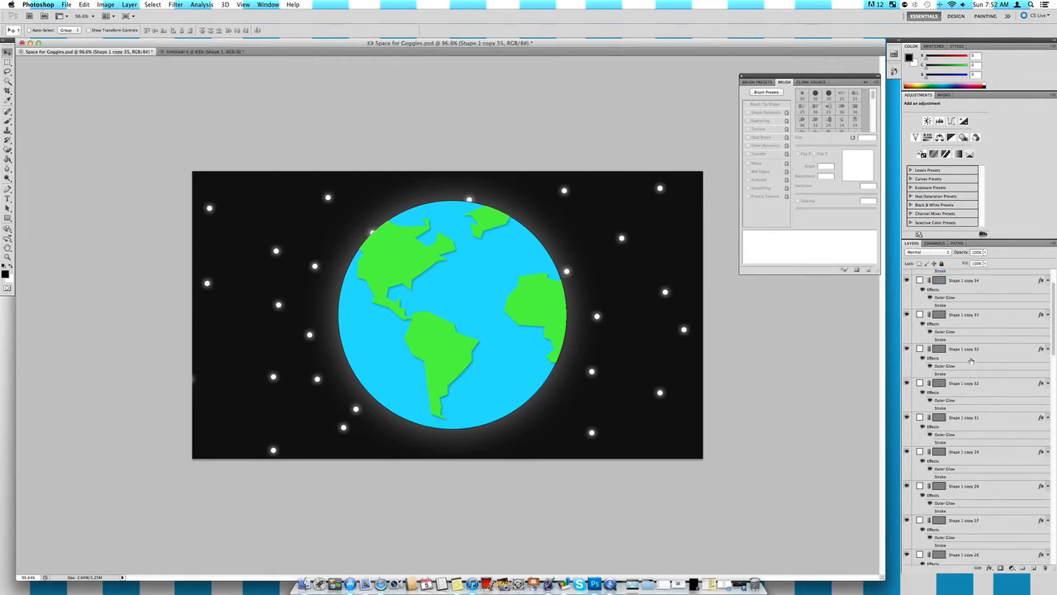
scroll(971, 361, down, 10)
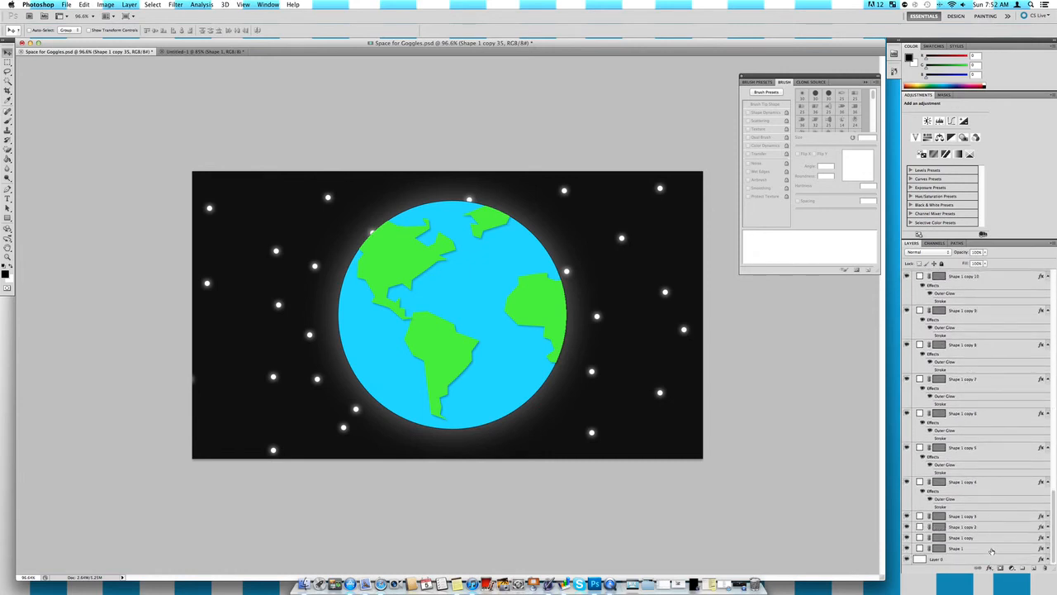
shift+click(986, 563)
scroll(958, 447, up, 9)
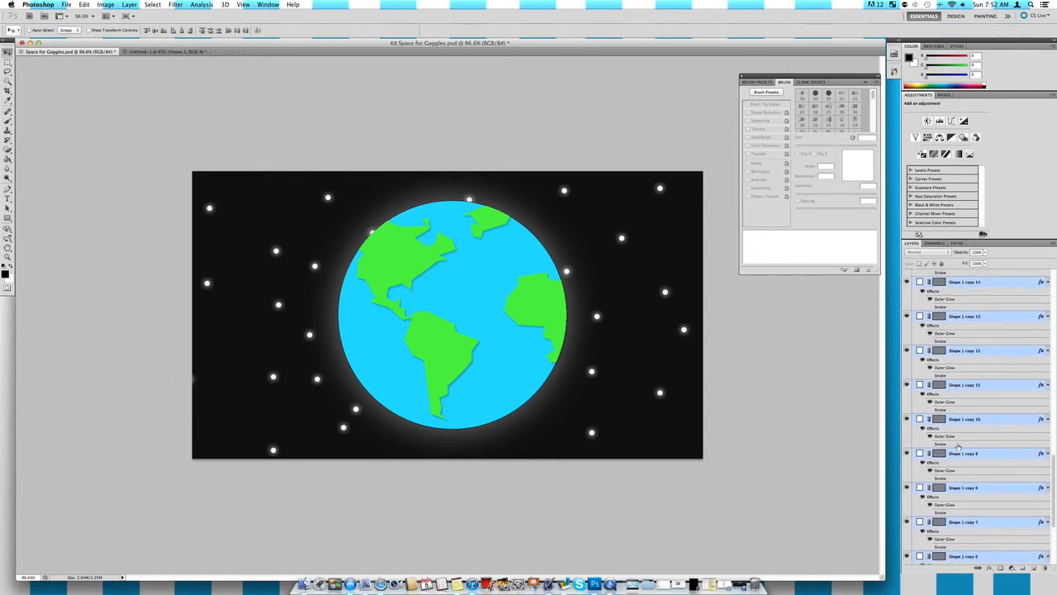
scroll(958, 446, up, 10)
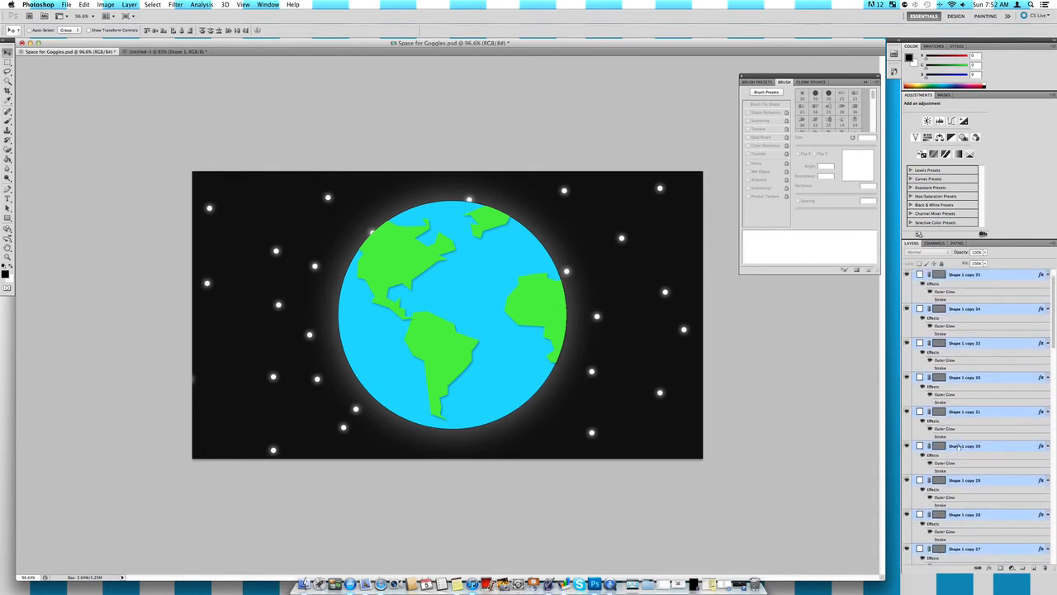
drag(984, 297, 988, 285)
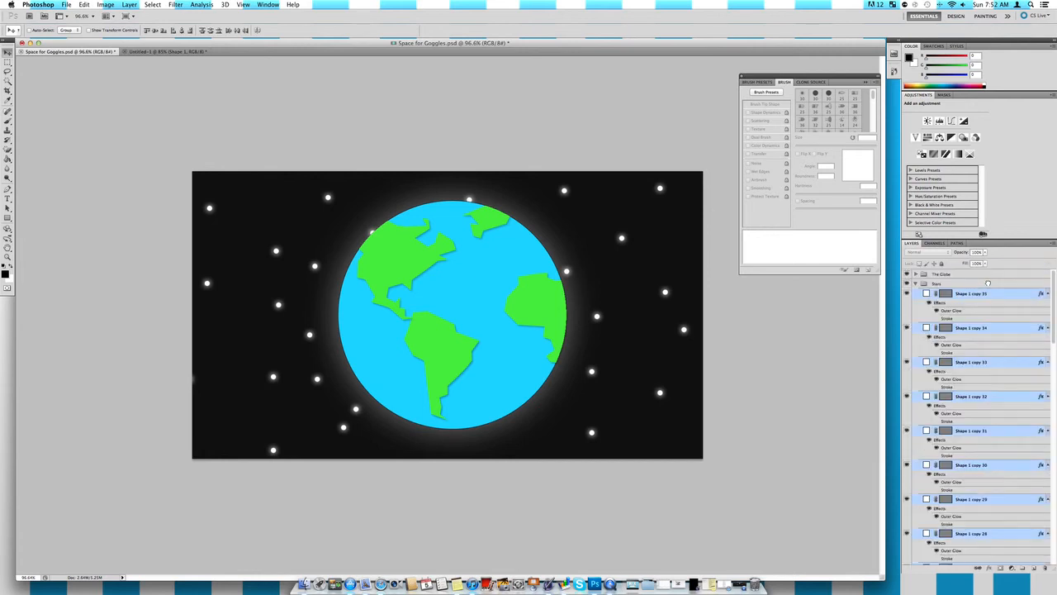
click(915, 284)
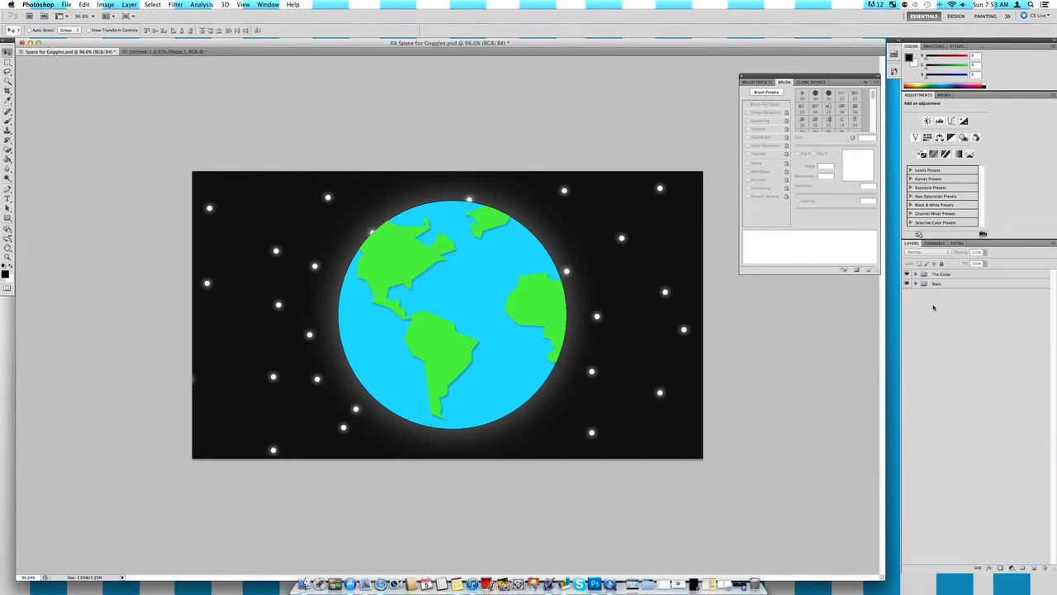
- Toggle the visibility of the Stars group and The Globe group off and back on
click(906, 283)
click(906, 284)
click(906, 273)
click(906, 273)
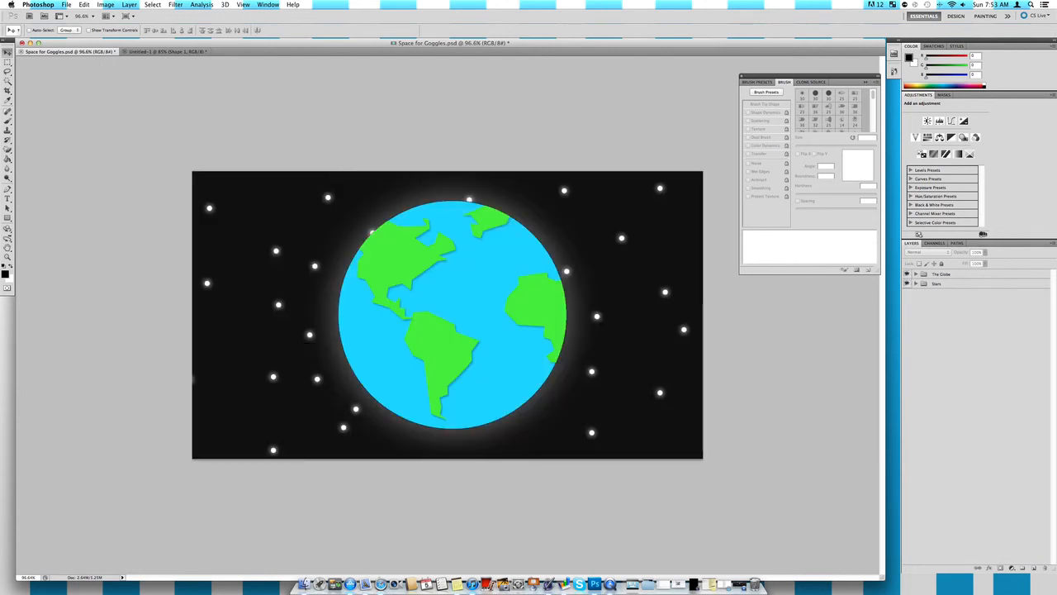